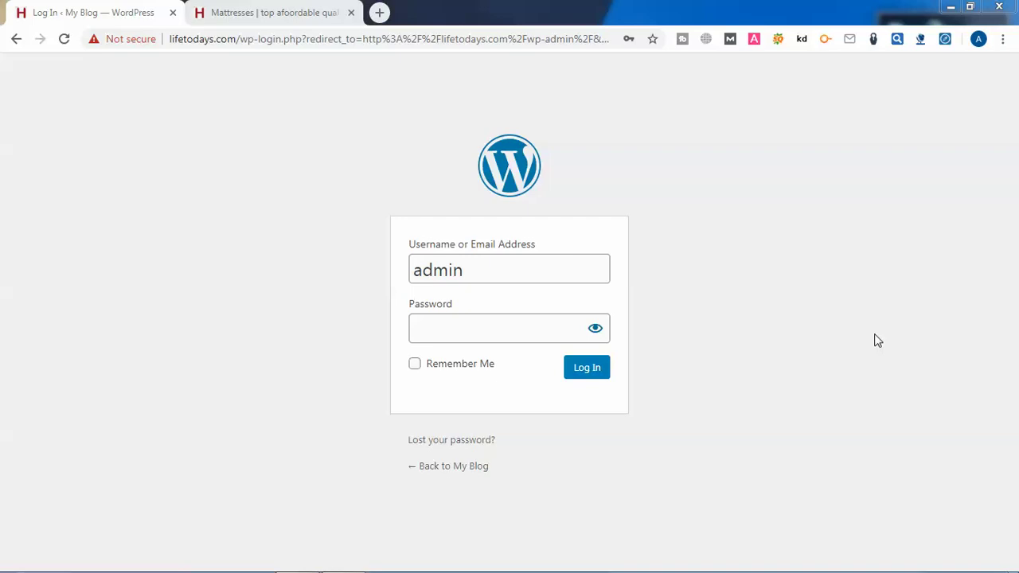
Look over the lifetodays.com homepage from banner to mattress sections, and check the WordPress login page.
{"action": "left_click", "coordinate": [320, 17]}
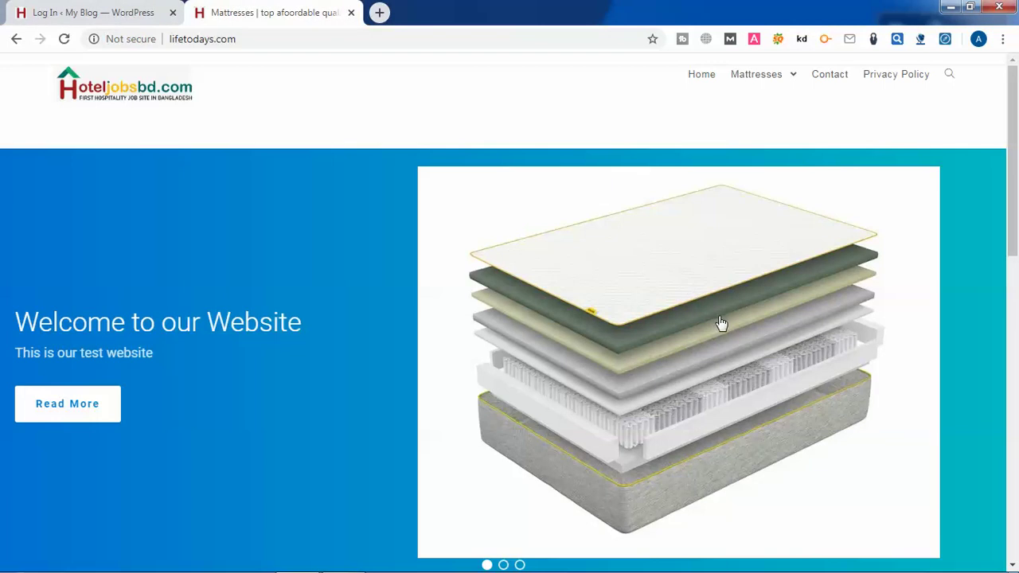
{"action": "scroll", "coordinate": [545, 382], "scroll_direction": "down", "scroll_amount": 10}
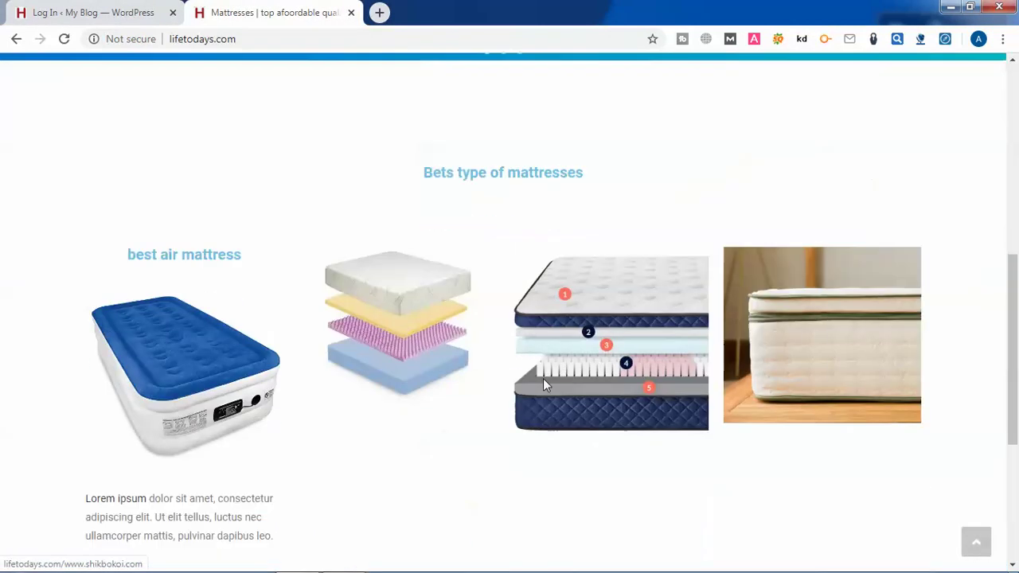
{"action": "scroll", "coordinate": [427, 387], "scroll_direction": "up", "scroll_amount": 9}
{"action": "scroll", "coordinate": [430, 389], "scroll_direction": "up", "scroll_amount": 1}
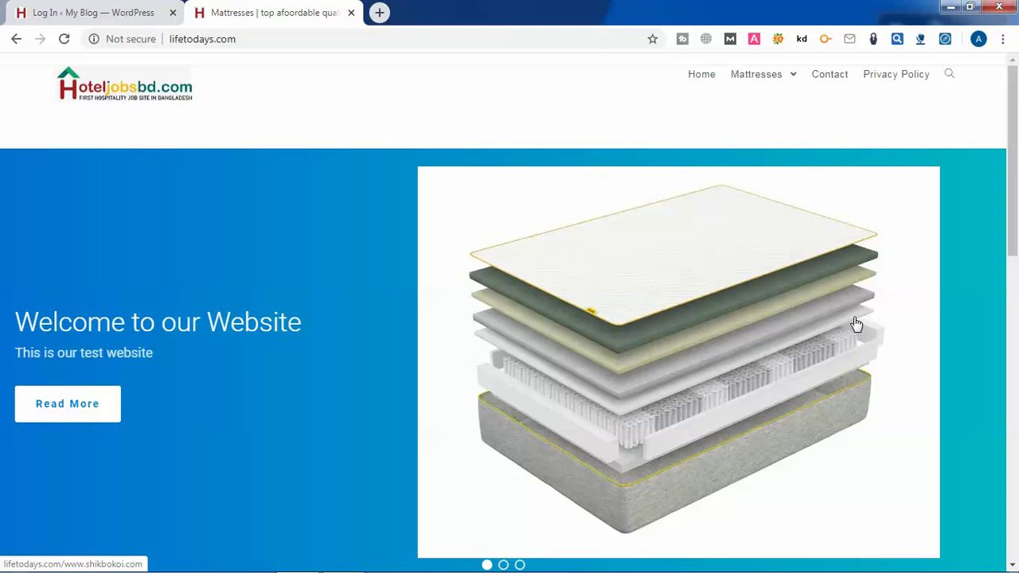
{"action": "scroll", "coordinate": [605, 306], "scroll_direction": "down", "scroll_amount": 3}
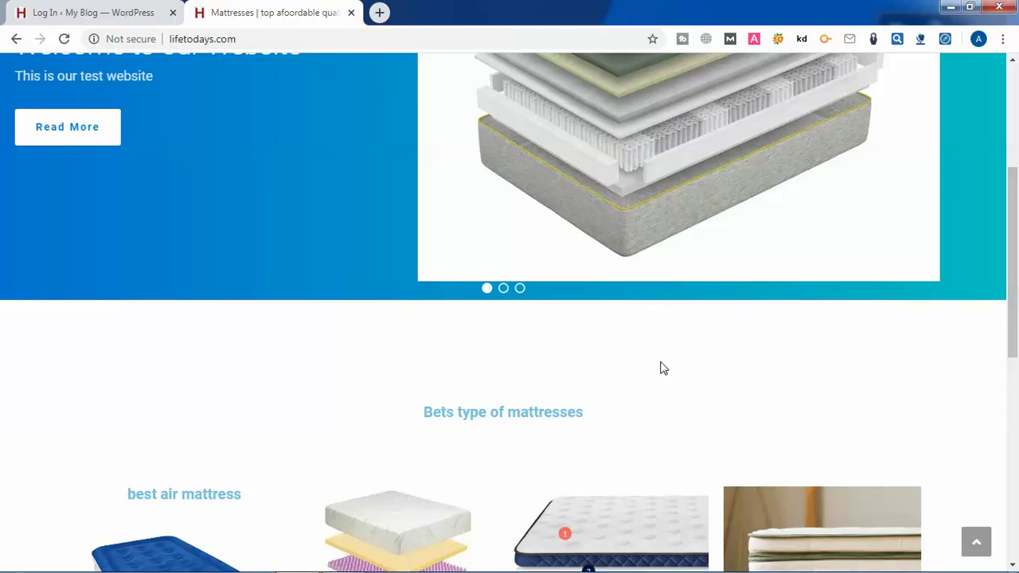
{"action": "scroll", "coordinate": [542, 354], "scroll_direction": "up", "scroll_amount": 3}
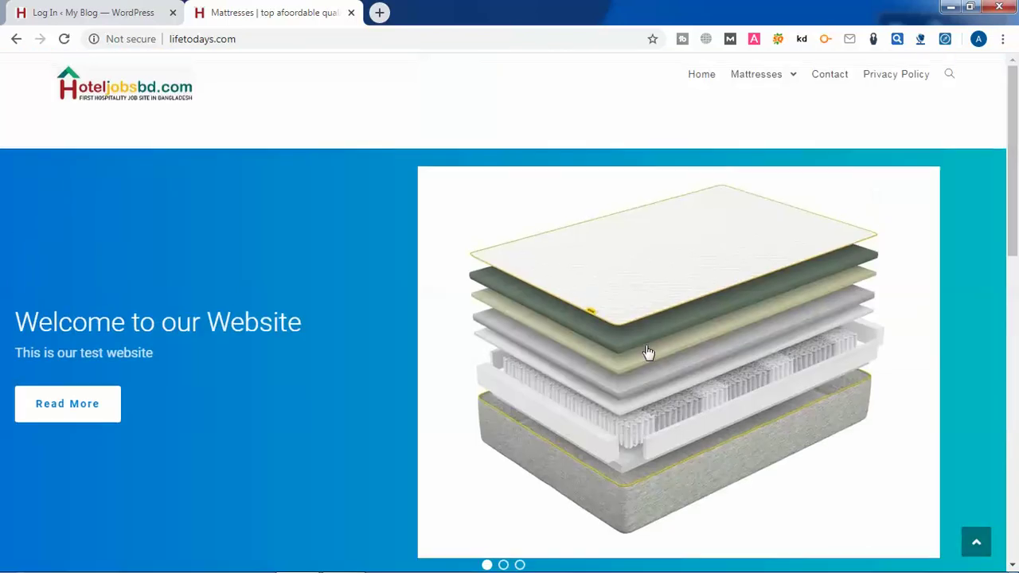
{"action": "scroll", "coordinate": [390, 339], "scroll_direction": "down", "scroll_amount": 3}
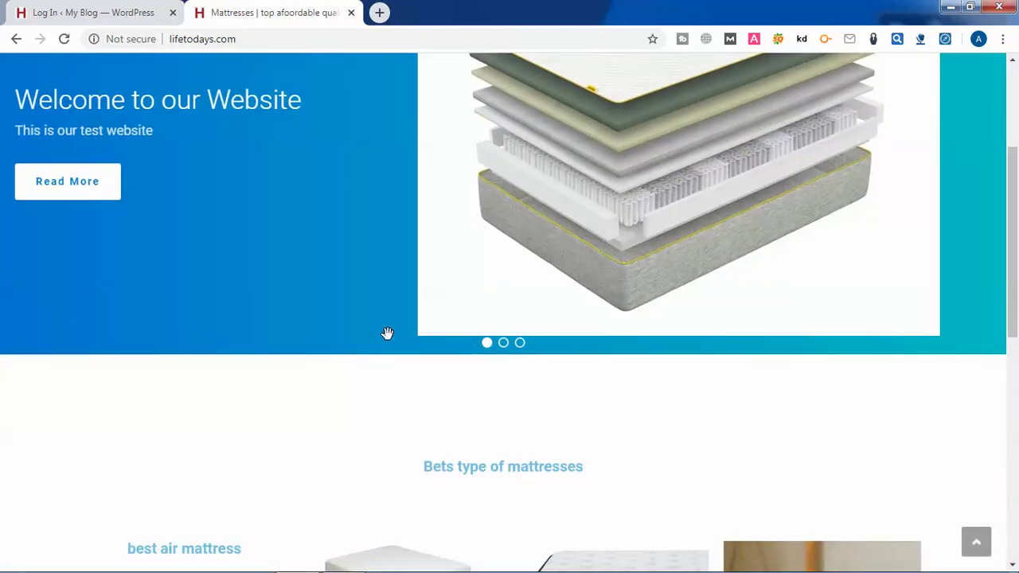
{"action": "scroll", "coordinate": [390, 334], "scroll_direction": "down", "scroll_amount": 8}
{"action": "scroll", "coordinate": [573, 391], "scroll_direction": "up", "scroll_amount": 10}
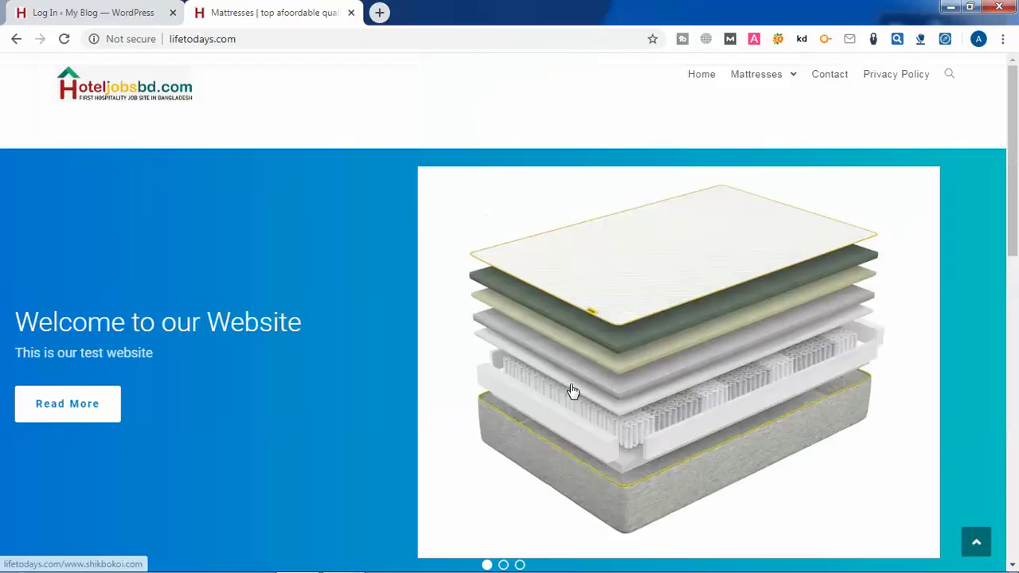
{"action": "left_click", "coordinate": [123, 15]}
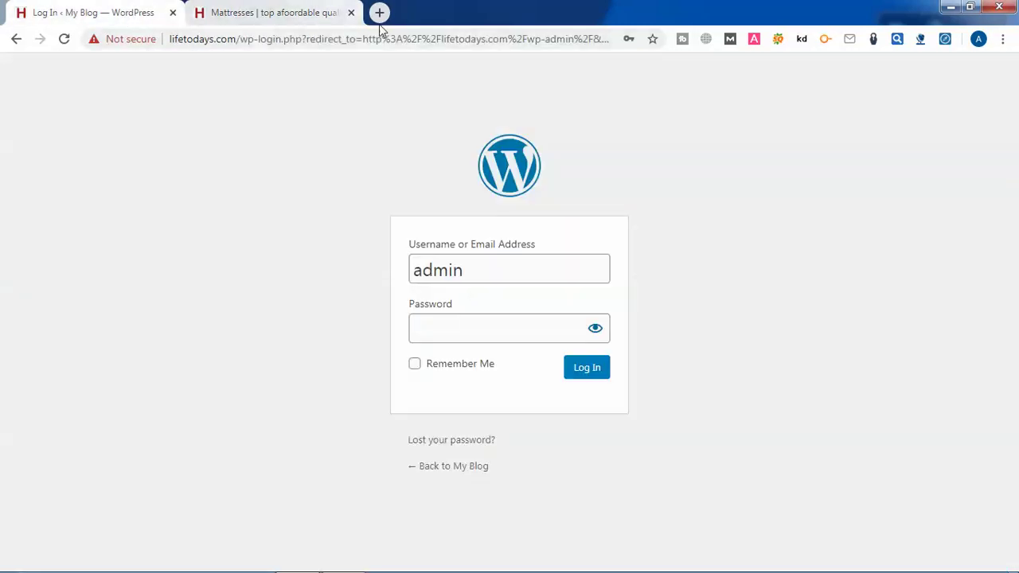
{"action": "left_click", "coordinate": [276, 17]}
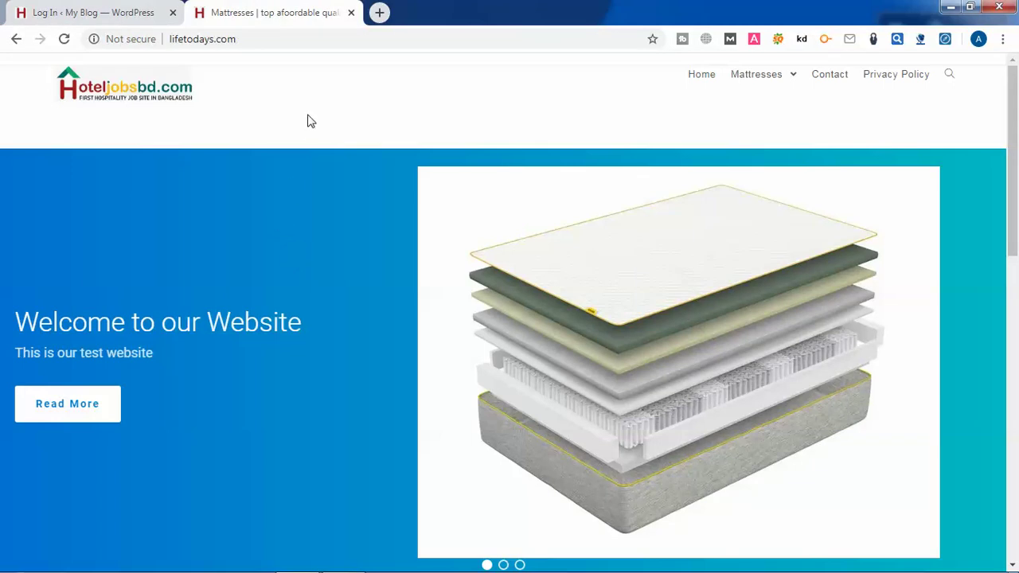
Open lifetodays.com/cpanel in a new browser tab.
{"action": "left_click", "coordinate": [379, 14]}
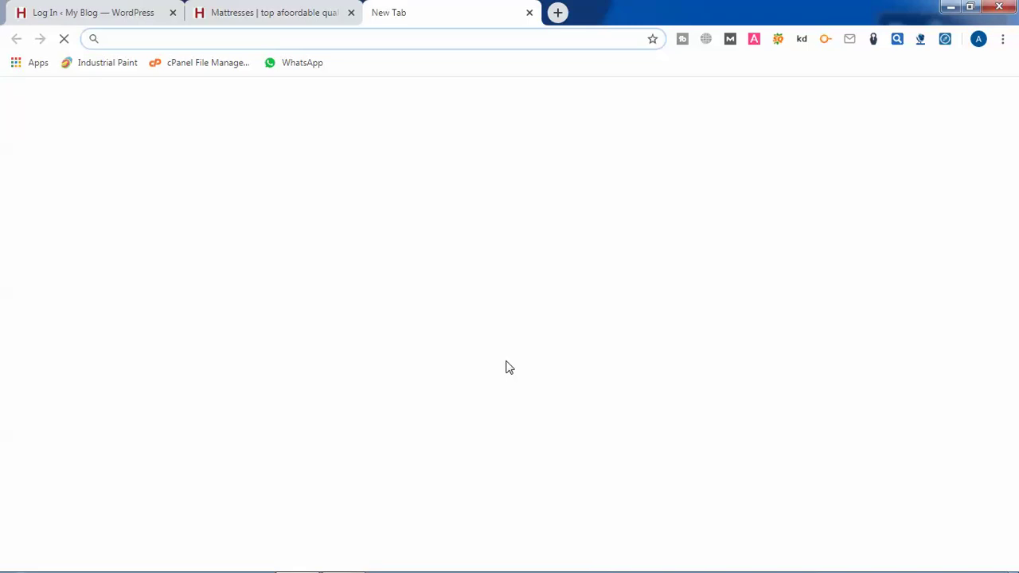
{"action": "type", "text": "lifetodays.com"}
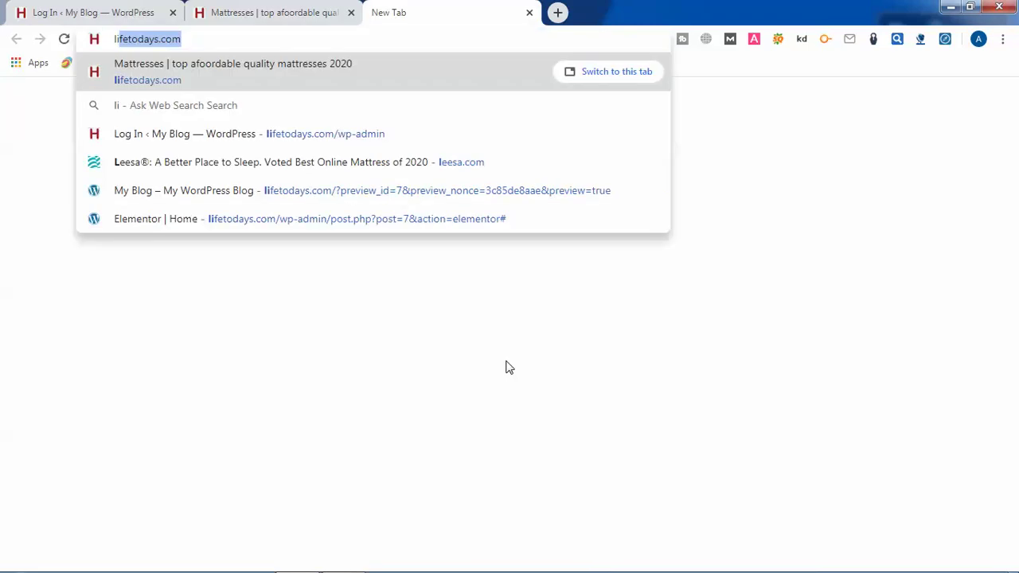
{"action": "key", "text": "Right"}
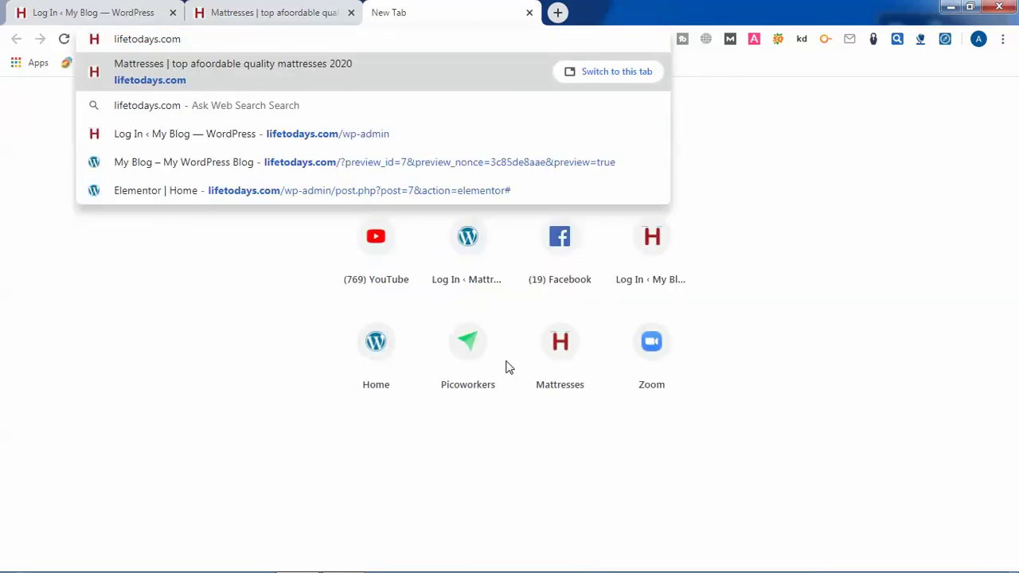
{"action": "type", "text": "/cpanel"}
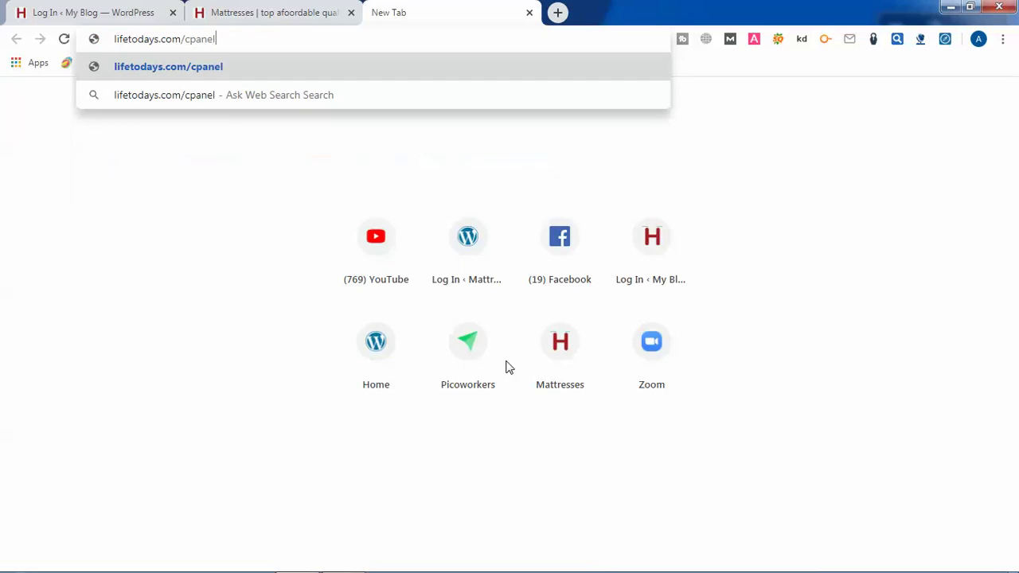
{"action": "key", "text": "Return"}
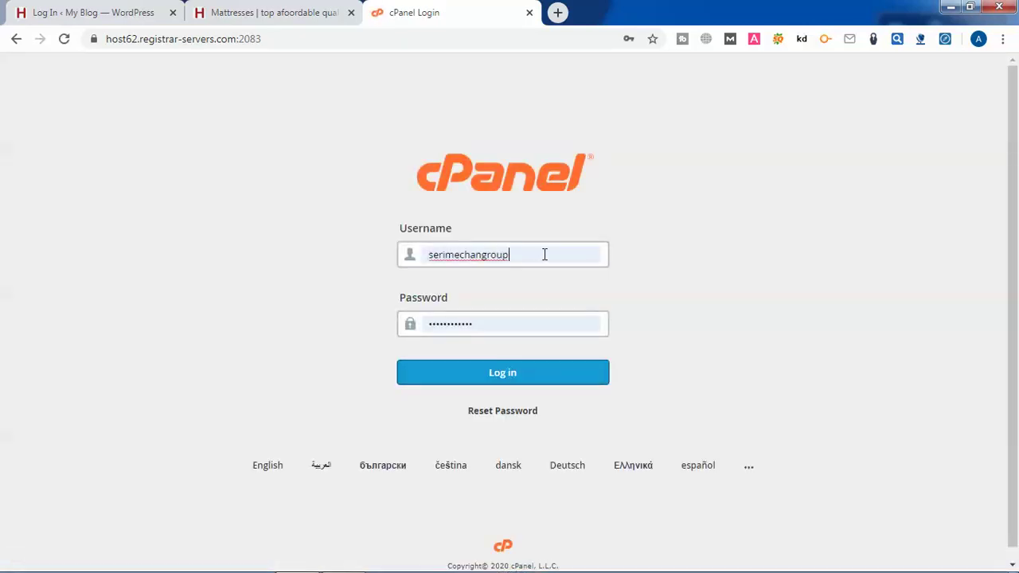
Replace the prefilled cPanel credentials with the site account's username and password, and log in.
{"action": "left_click", "coordinate": [544, 255]}
{"action": "key", "text": "BackSpace"}
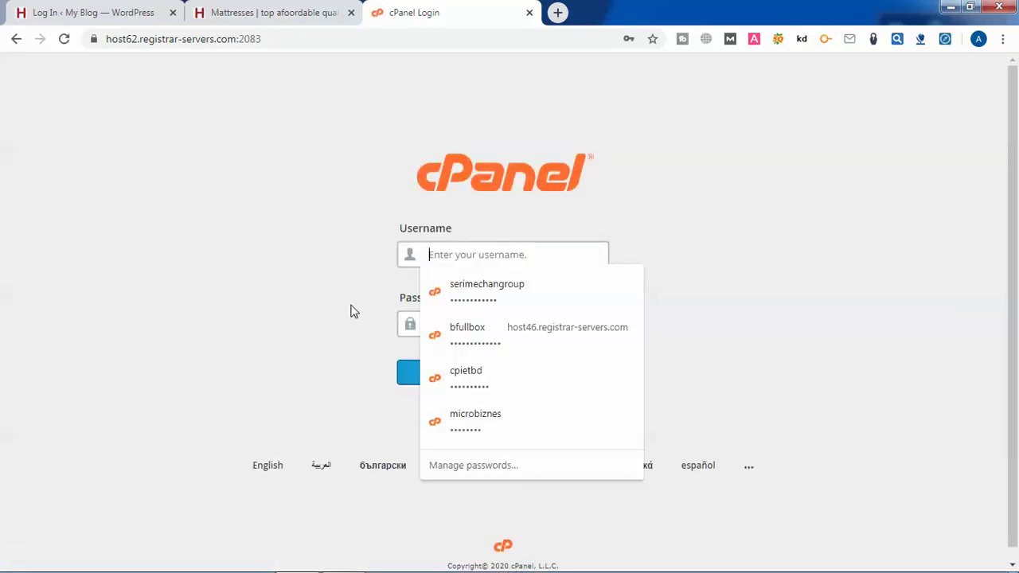
{"action": "type", "text": "lifetodays"}
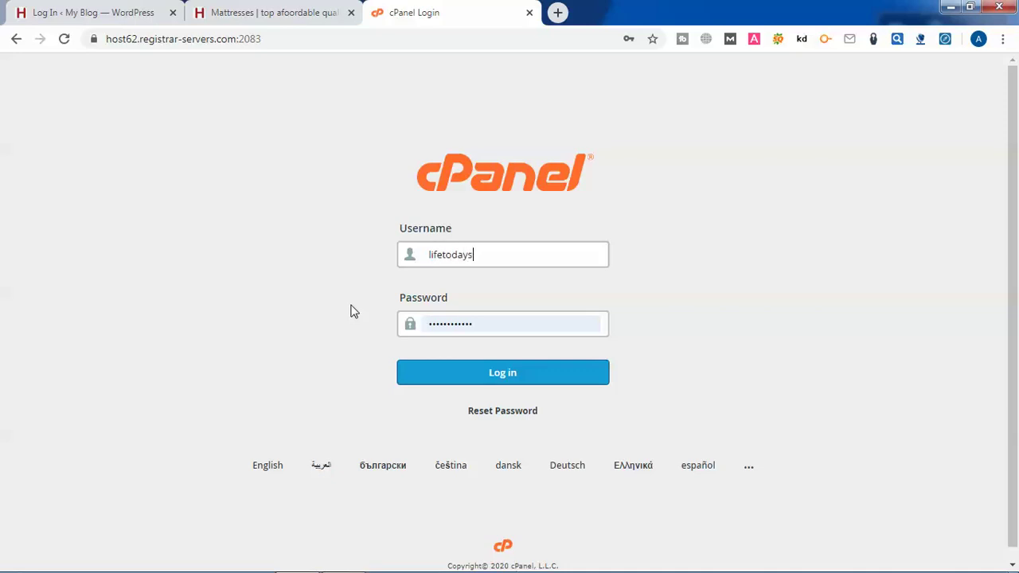
{"action": "key", "text": "Tab"}
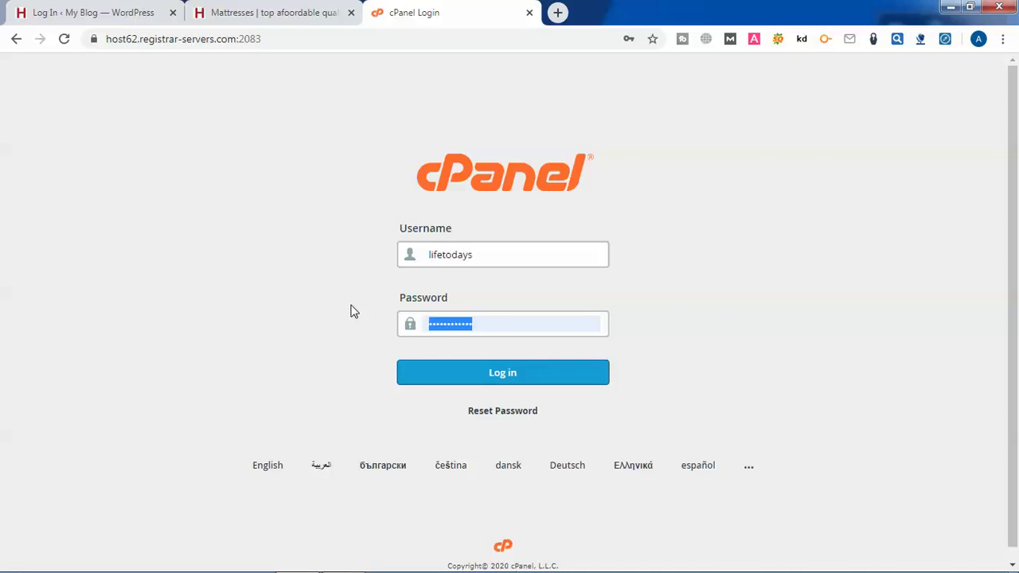
{"action": "type", "text": "•••••"}
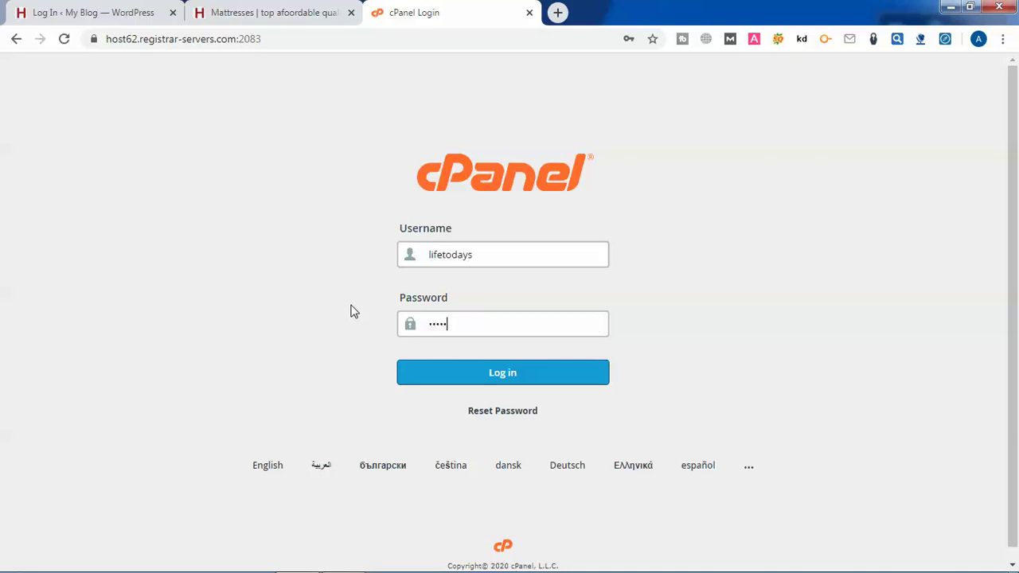
{"action": "type", "text": "•••••"}
{"action": "key", "text": "Return"}
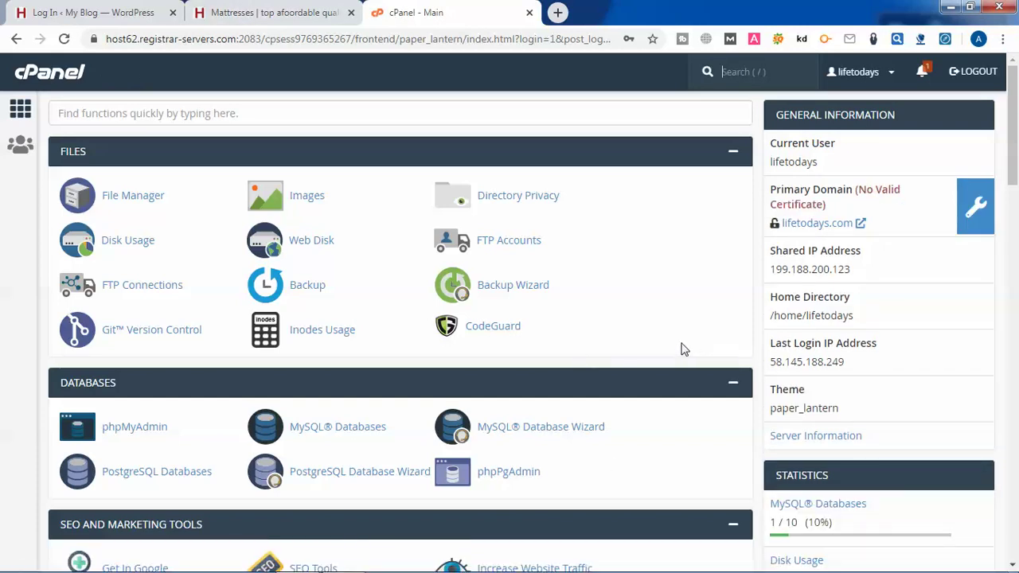
Review the lifetodays.com homepage again from the banner down to the footer.
{"action": "left_click", "coordinate": [295, 11]}
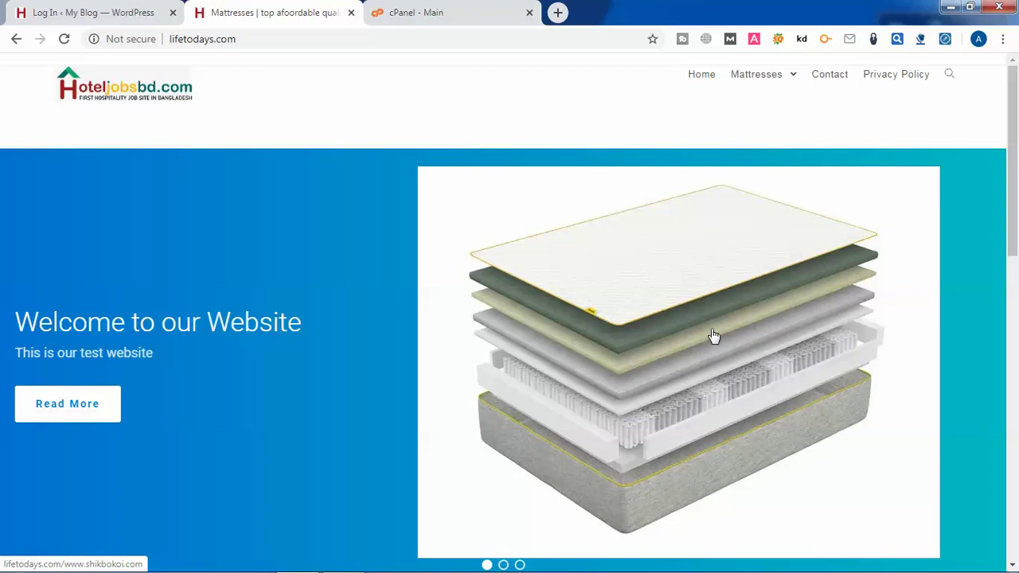
{"action": "scroll", "coordinate": [714, 333], "scroll_direction": "down", "scroll_amount": 10}
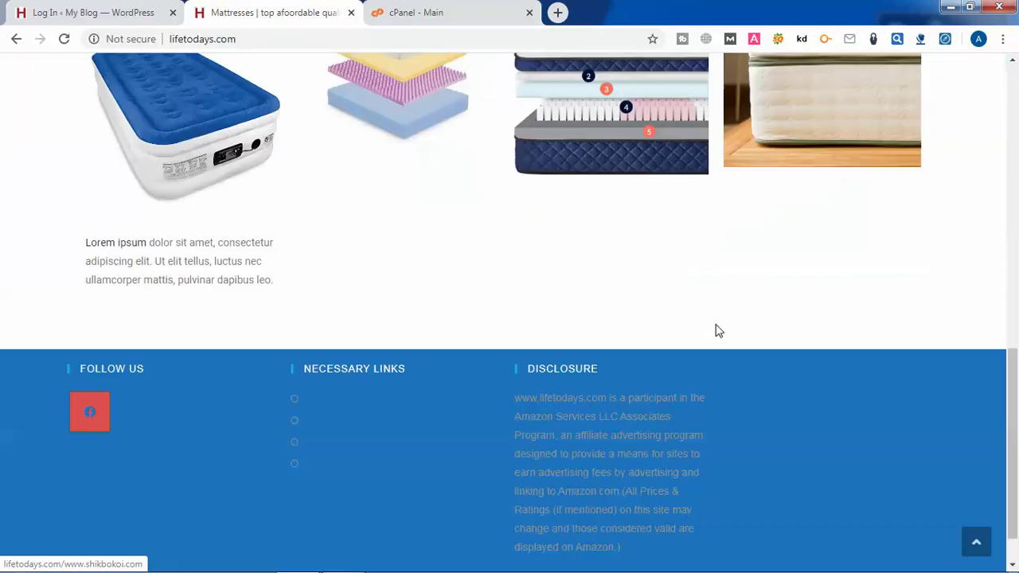
{"action": "scroll", "coordinate": [717, 333], "scroll_direction": "up", "scroll_amount": 2}
{"action": "scroll", "coordinate": [716, 332], "scroll_direction": "up", "scroll_amount": 10}
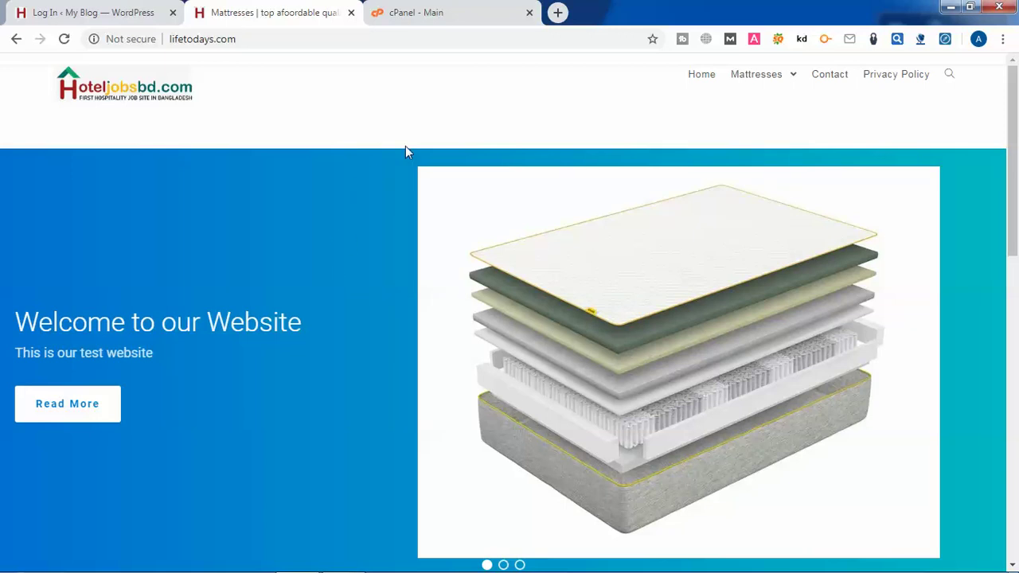
Return to cPanel and open the public_html folder in File Manager.
{"action": "left_click", "coordinate": [434, 12]}
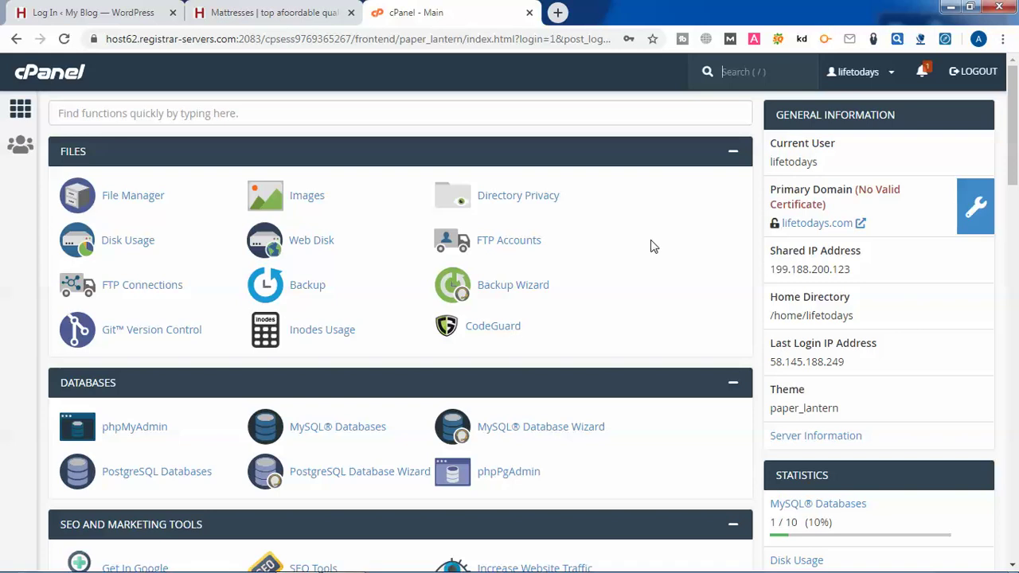
{"action": "key", "text": "/"}
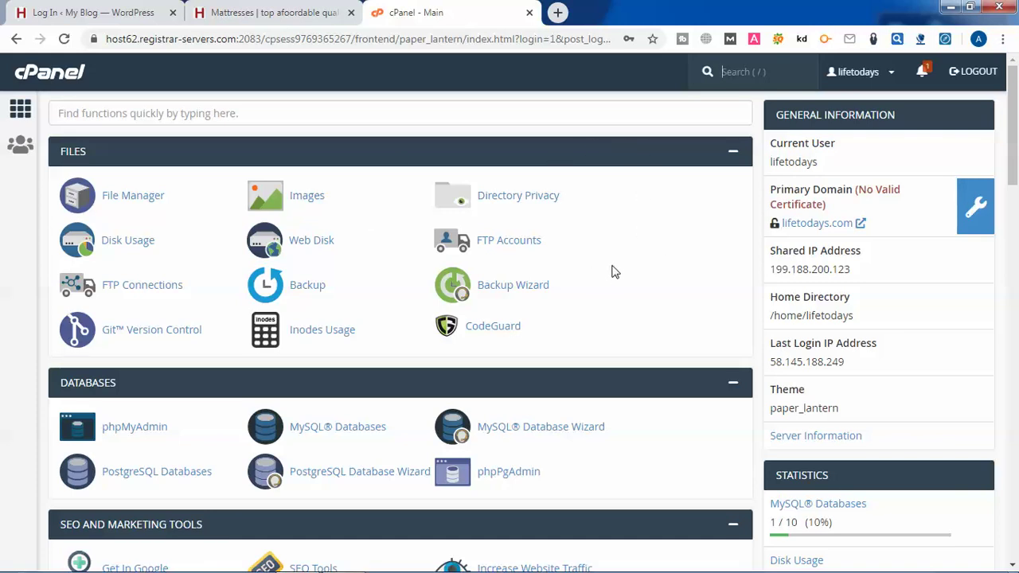
{"action": "left_click", "coordinate": [145, 205]}
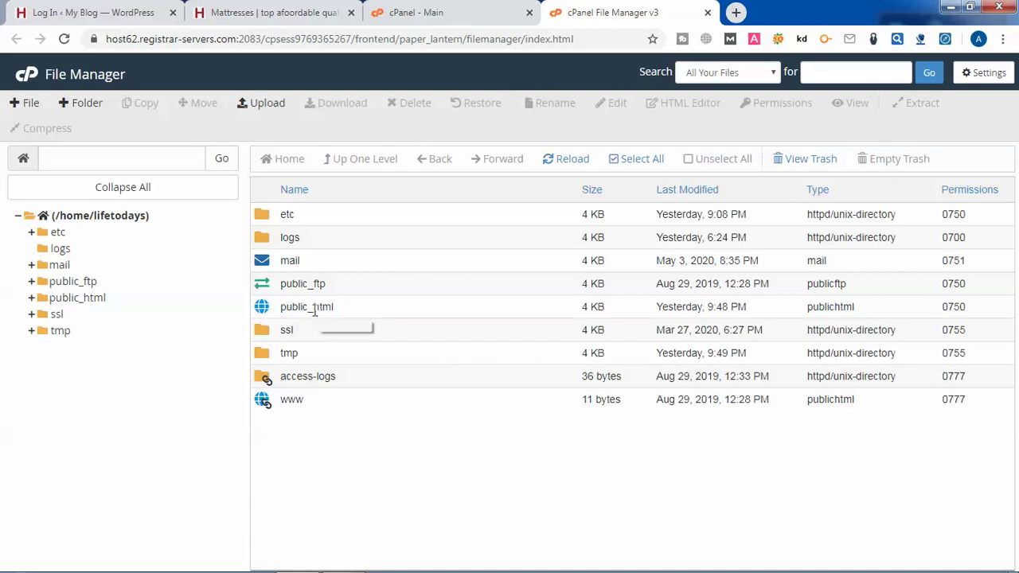
{"action": "double_click", "coordinate": [261, 313]}
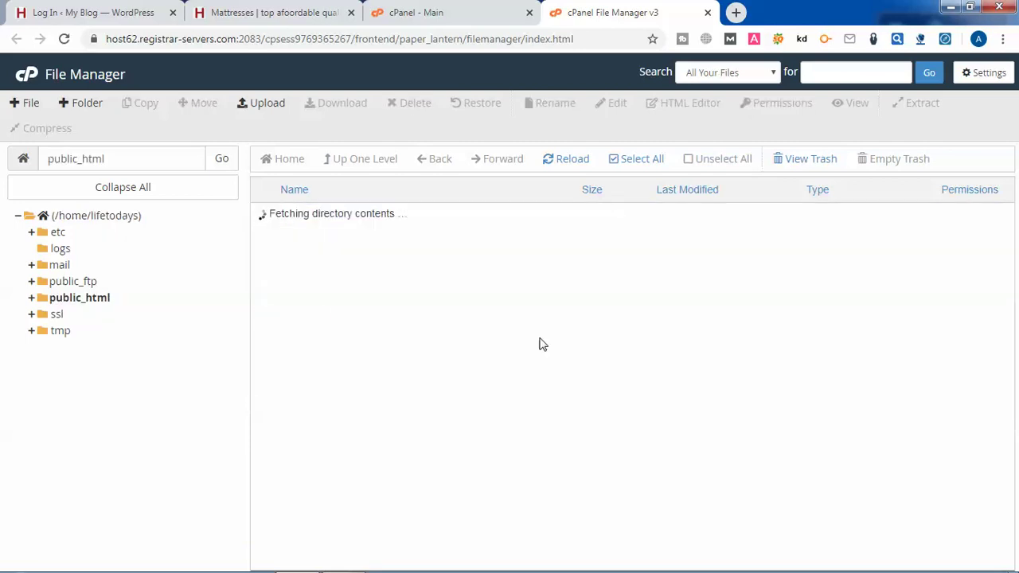
Examine the WordPress files and folders inside public_html from cgi-bin through xmlrpc.php.
{"action": "scroll", "coordinate": [555, 336], "scroll_direction": "down", "scroll_amount": 3}
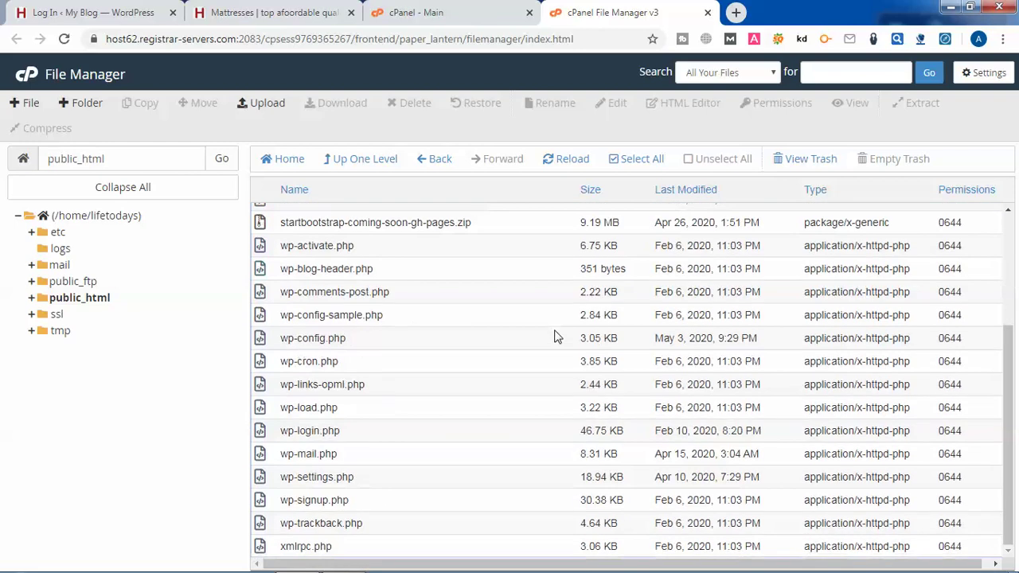
{"action": "scroll", "coordinate": [555, 336], "scroll_direction": "up", "scroll_amount": 3}
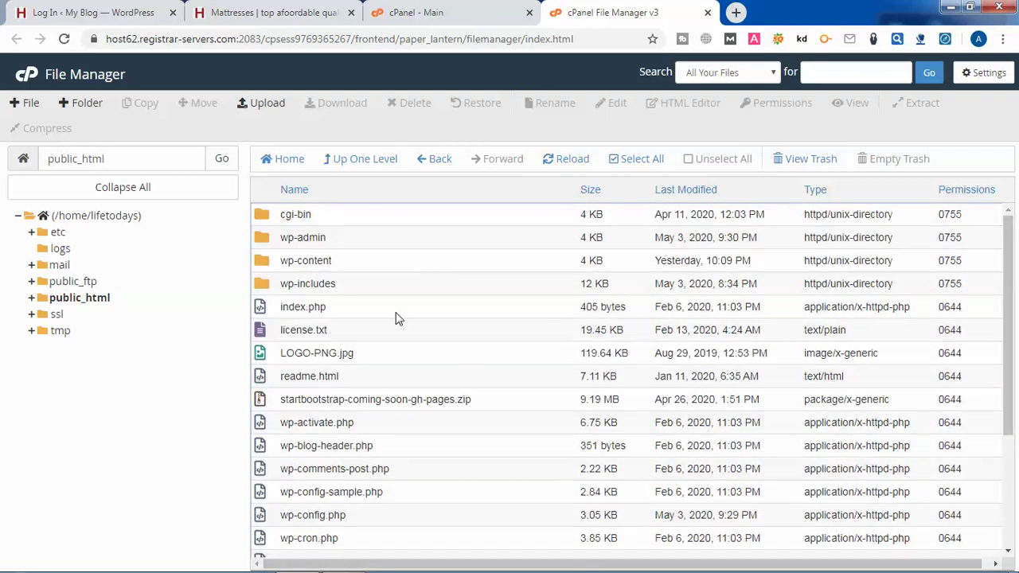
{"action": "scroll", "coordinate": [436, 312], "scroll_direction": "down", "scroll_amount": 3}
{"action": "scroll", "coordinate": [436, 312], "scroll_direction": "down", "scroll_amount": 1}
{"action": "scroll", "coordinate": [484, 325], "scroll_direction": "up", "scroll_amount": 5}
{"action": "scroll", "coordinate": [634, 410], "scroll_direction": "down", "scroll_amount": 3}
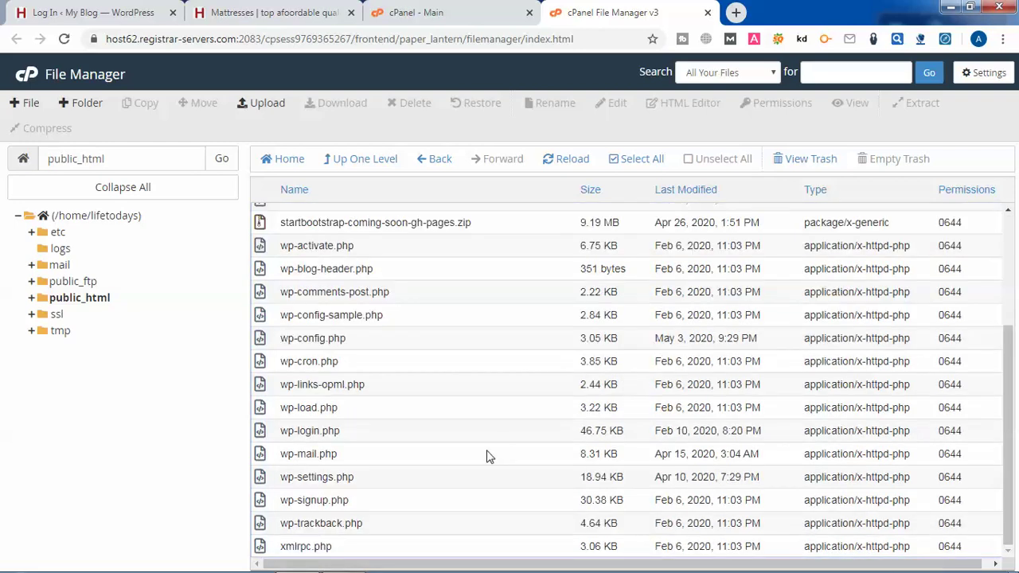
{"action": "scroll", "coordinate": [487, 454], "scroll_direction": "up", "scroll_amount": 3}
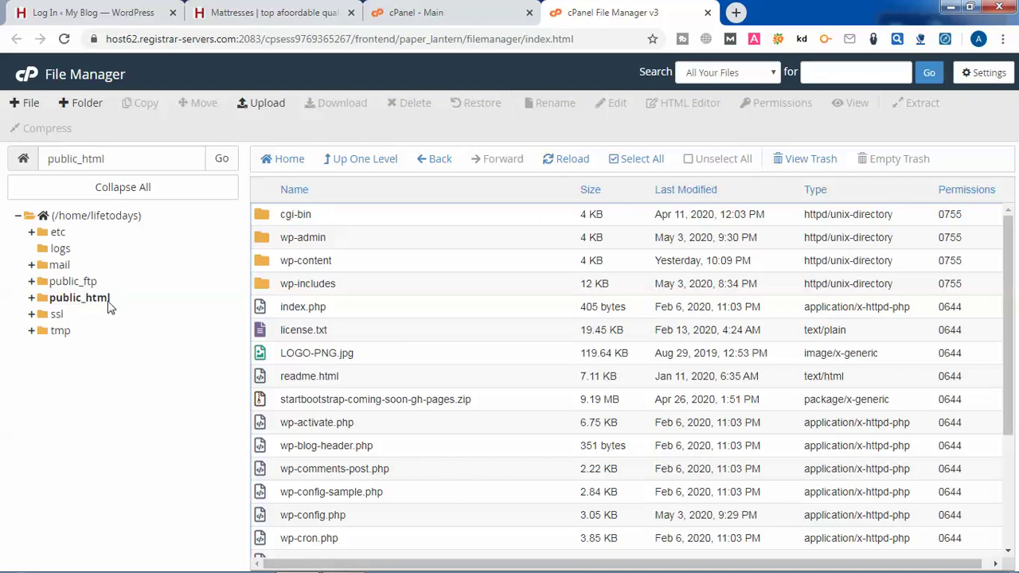
{"action": "scroll", "coordinate": [681, 438], "scroll_direction": "down", "scroll_amount": 1}
{"action": "scroll", "coordinate": [681, 438], "scroll_direction": "down", "scroll_amount": 2}
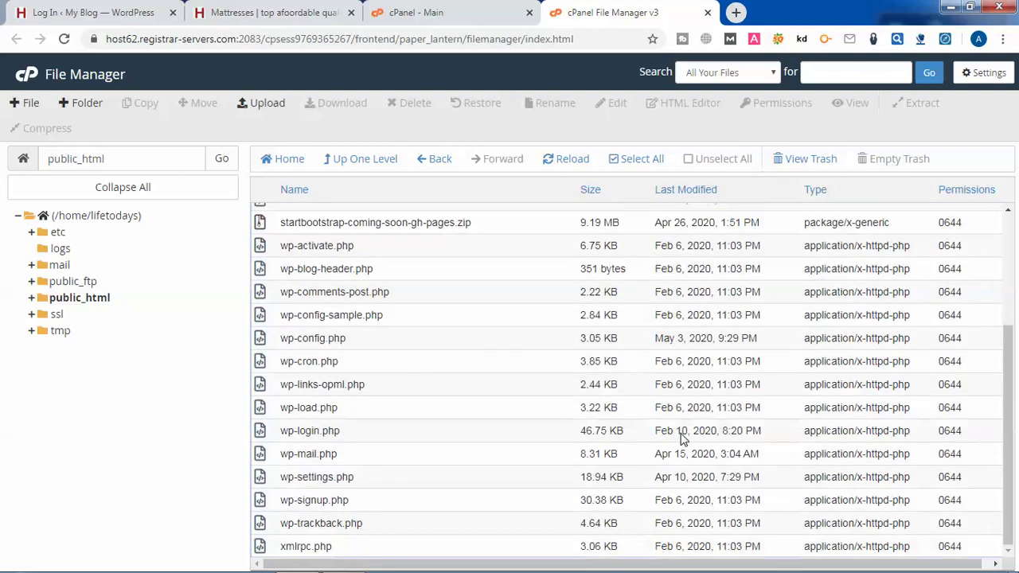
{"action": "scroll", "coordinate": [681, 437], "scroll_direction": "up", "scroll_amount": 3}
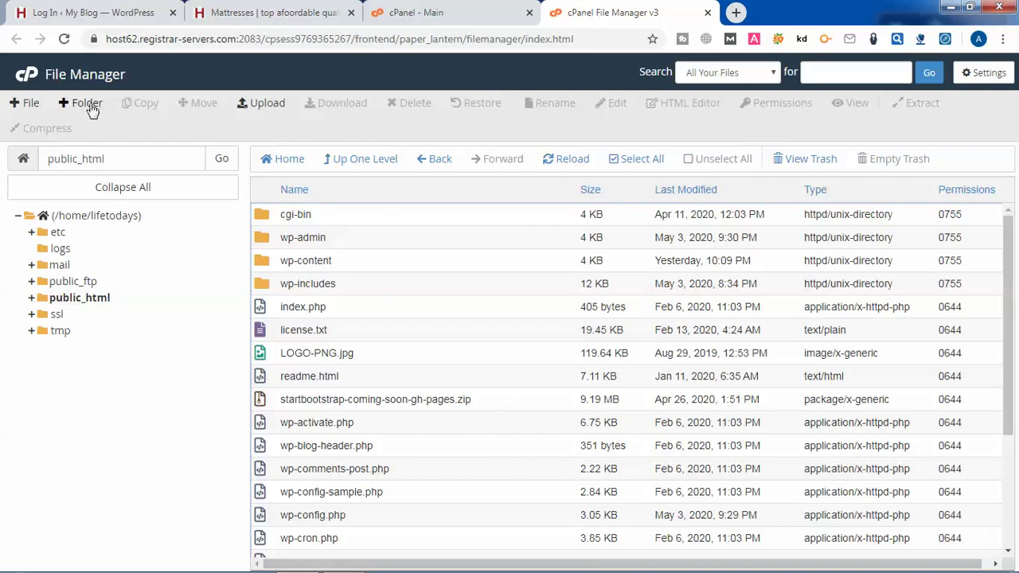
{"action": "scroll", "coordinate": [420, 391], "scroll_direction": "down", "scroll_amount": 1}
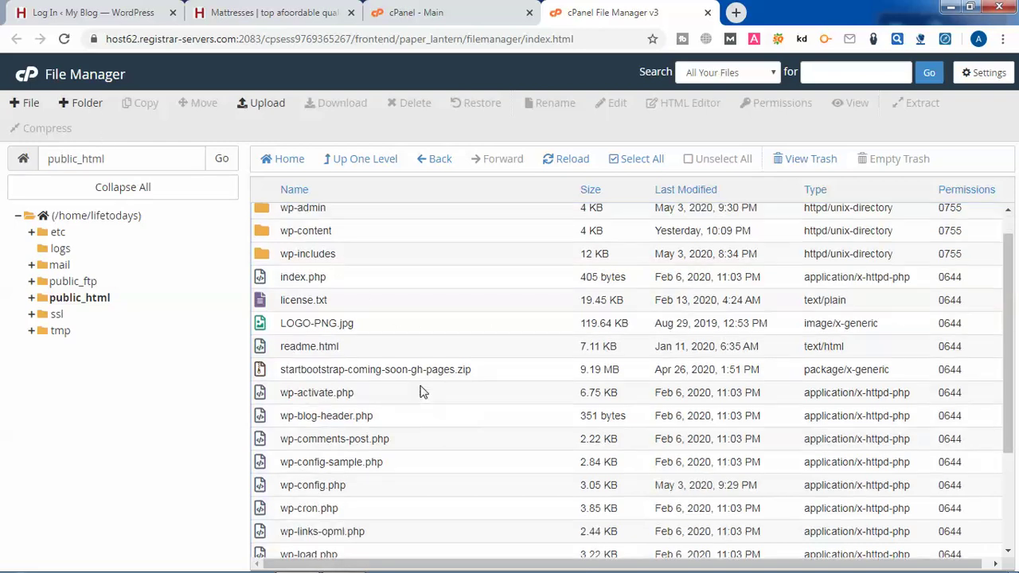
{"action": "scroll", "coordinate": [425, 382], "scroll_direction": "up", "scroll_amount": 1}
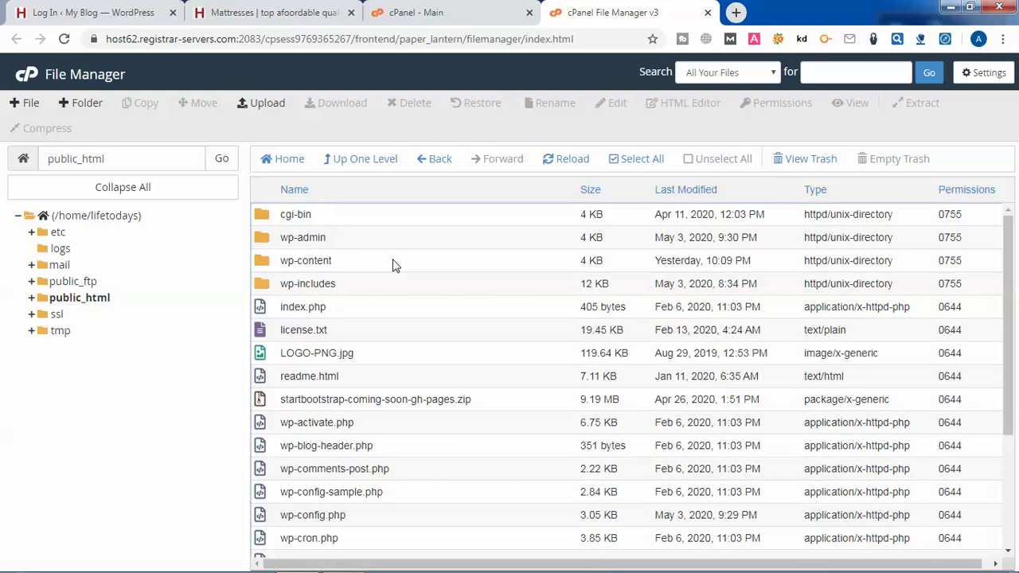
Create a new folder named backup inside public_html.
{"action": "left_click", "coordinate": [85, 106]}
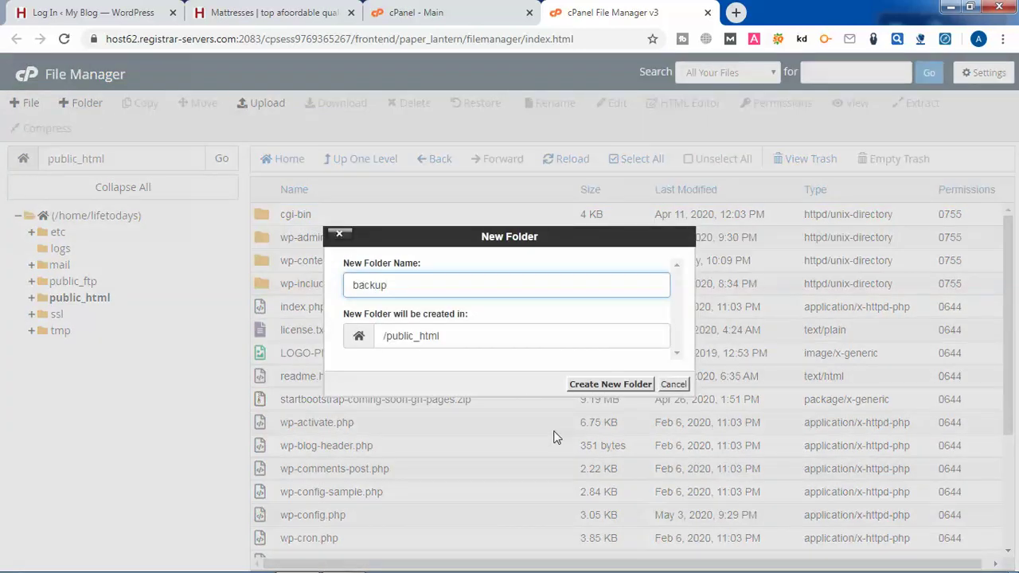
{"action": "left_click", "coordinate": [585, 386]}
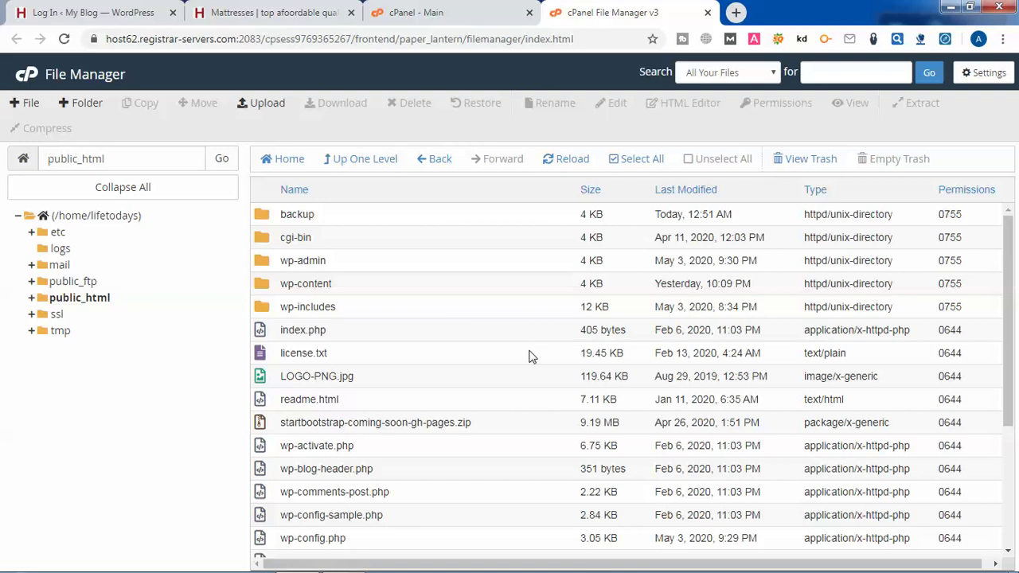
Copy every file and folder in public_html except the backup folder itself to /public_html/backup.
{"action": "scroll", "coordinate": [468, 359], "scroll_direction": "down", "scroll_amount": 3}
{"action": "scroll", "coordinate": [469, 359], "scroll_direction": "up", "scroll_amount": 3}
{"action": "left_click", "coordinate": [634, 163]}
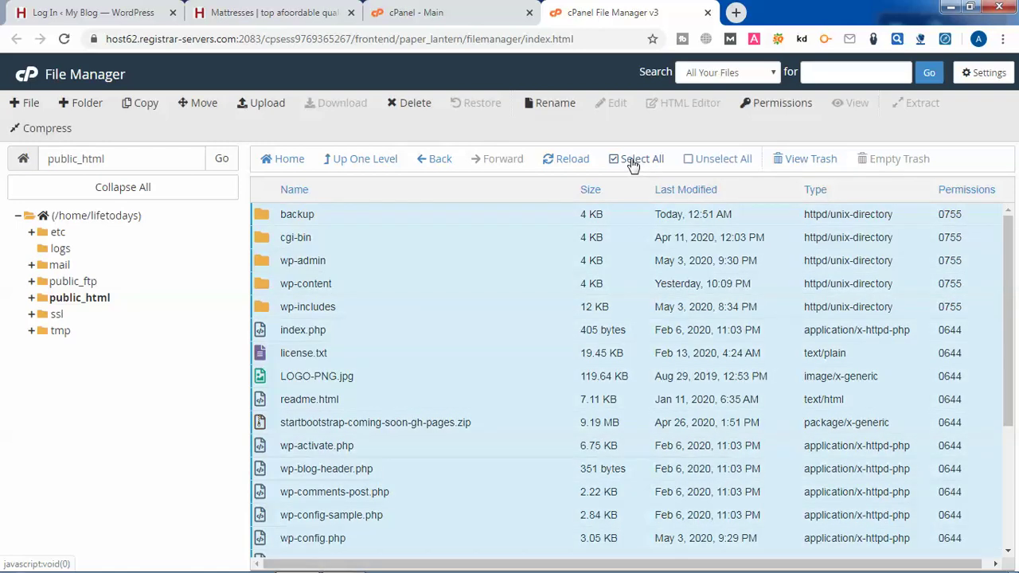
{"action": "scroll", "coordinate": [542, 348], "scroll_direction": "down", "scroll_amount": 3}
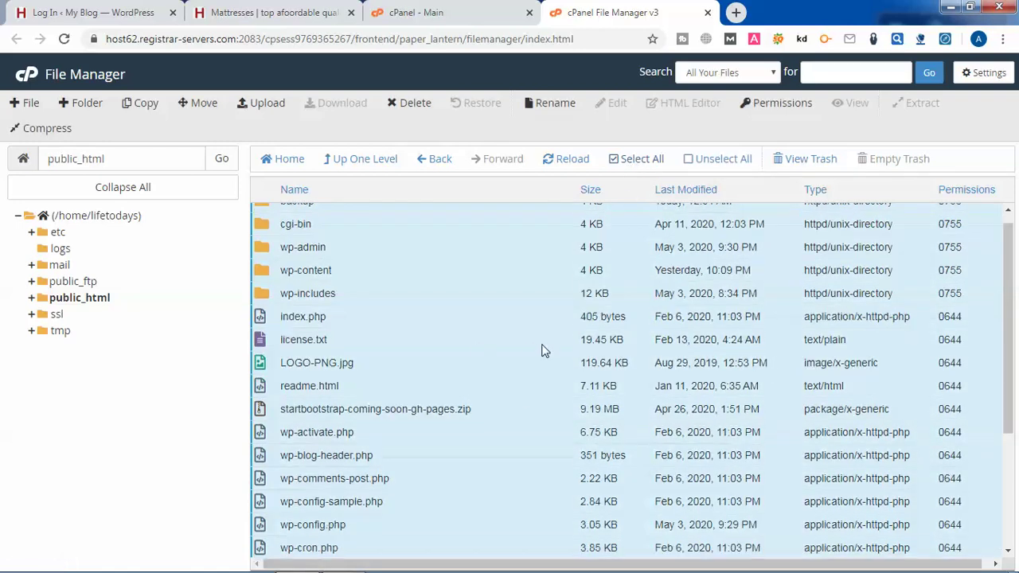
{"action": "scroll", "coordinate": [492, 379], "scroll_direction": "up", "scroll_amount": 3}
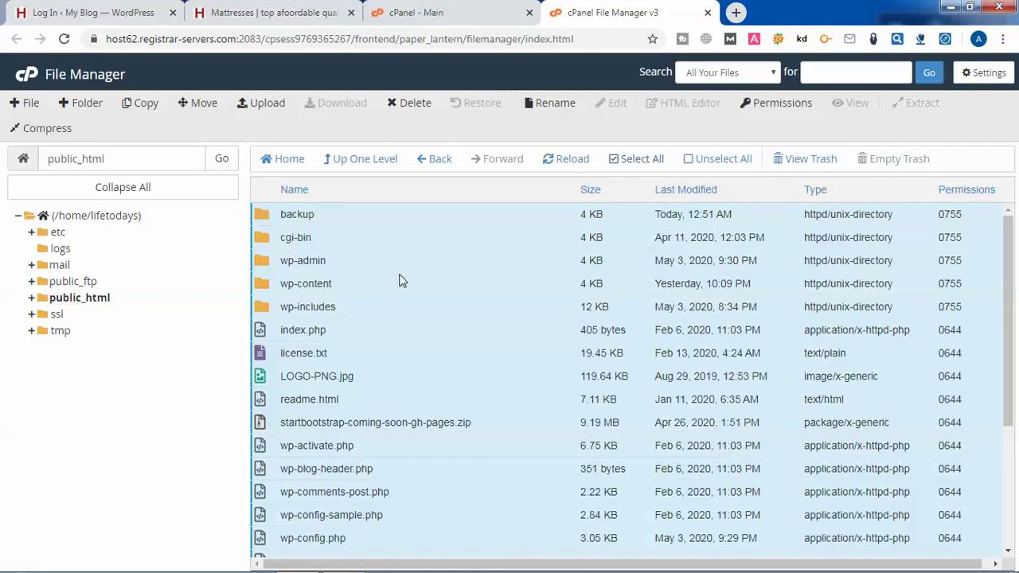
{"action": "left_click", "coordinate": [263, 223], "text": "ctrl"}
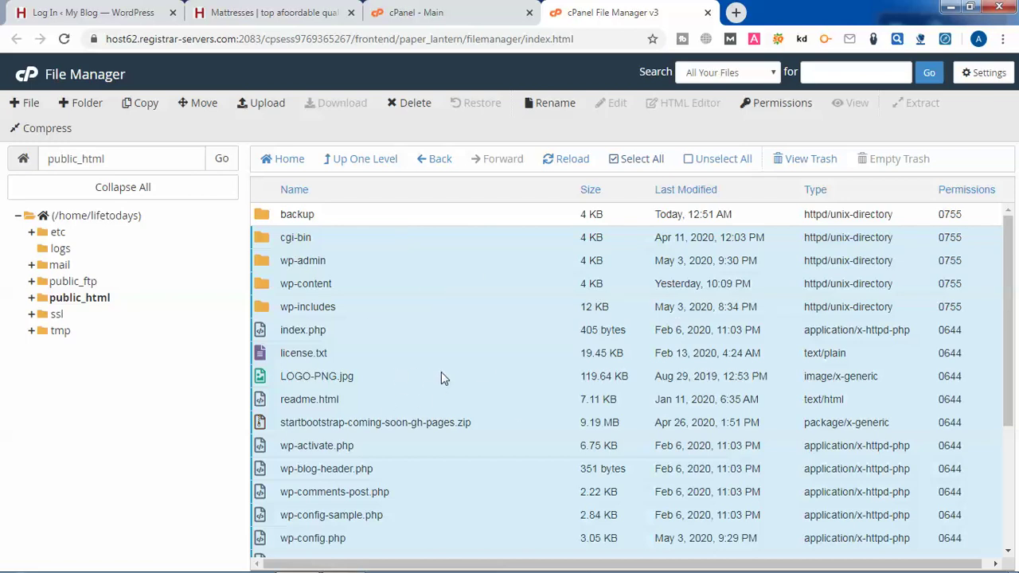
{"action": "right_click", "coordinate": [385, 358]}
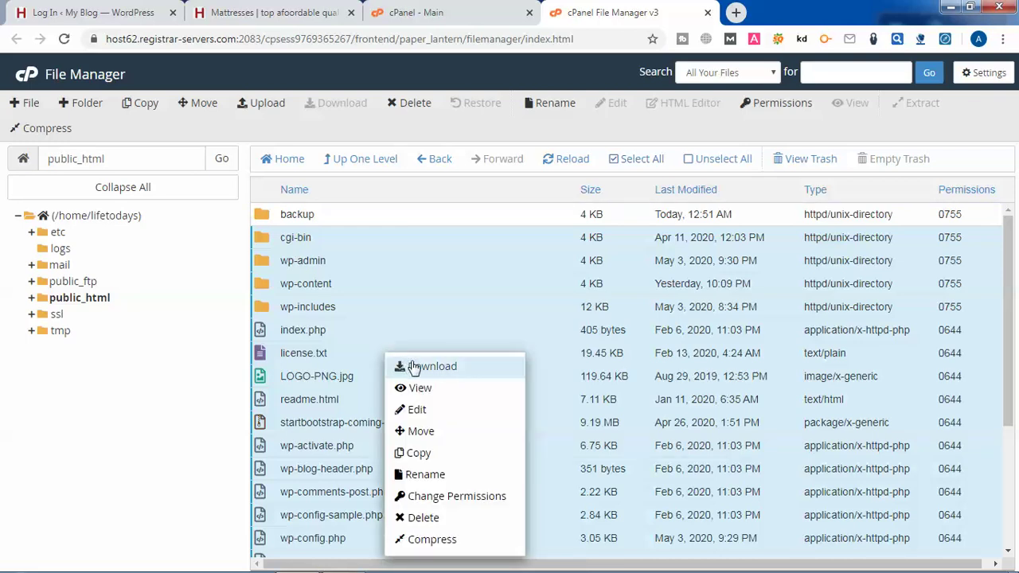
{"action": "left_click", "coordinate": [424, 462]}
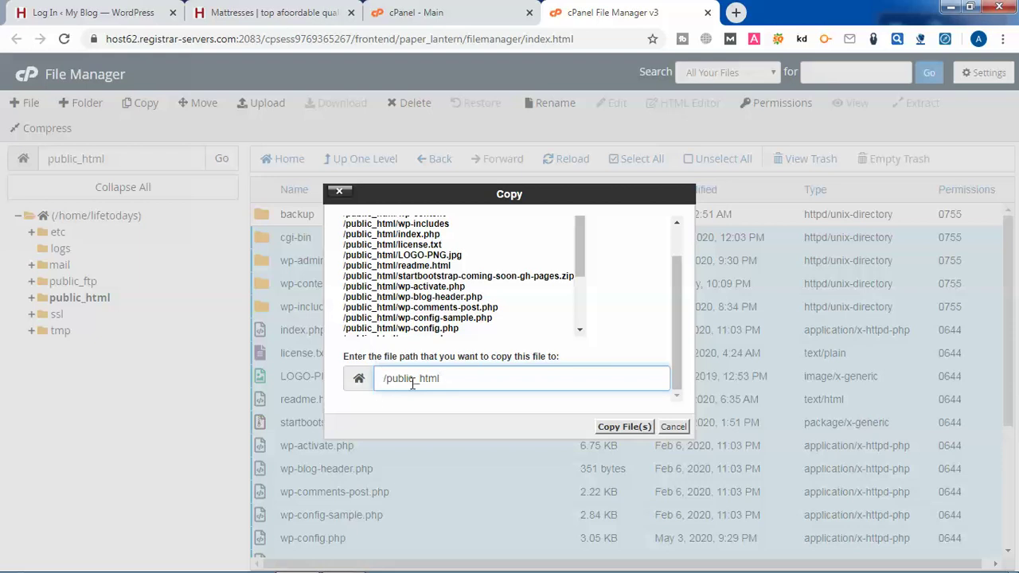
{"action": "left_click", "coordinate": [458, 382]}
{"action": "left_click", "coordinate": [627, 429]}
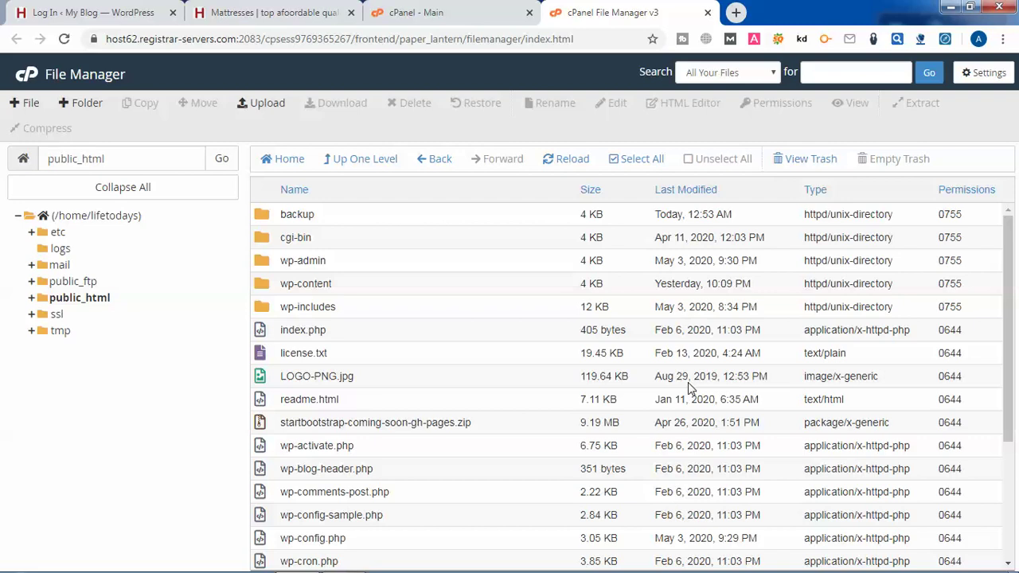
Check the copied files inside the backup folder and return to public_html to compare the originals.
{"action": "double_click", "coordinate": [266, 217]}
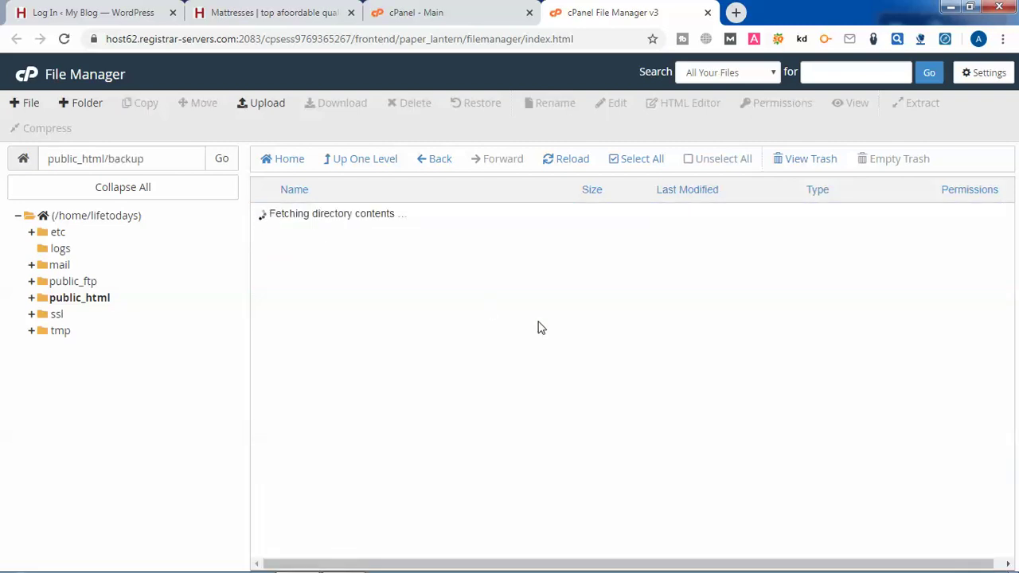
{"action": "scroll", "coordinate": [573, 350], "scroll_direction": "down", "scroll_amount": 3}
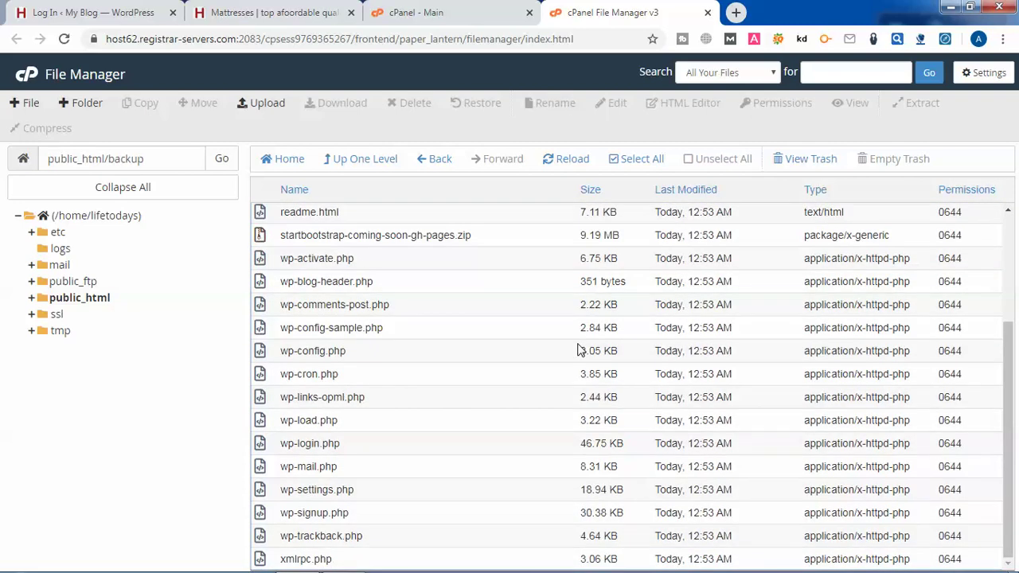
{"action": "scroll", "coordinate": [579, 351], "scroll_direction": "up", "scroll_amount": 3}
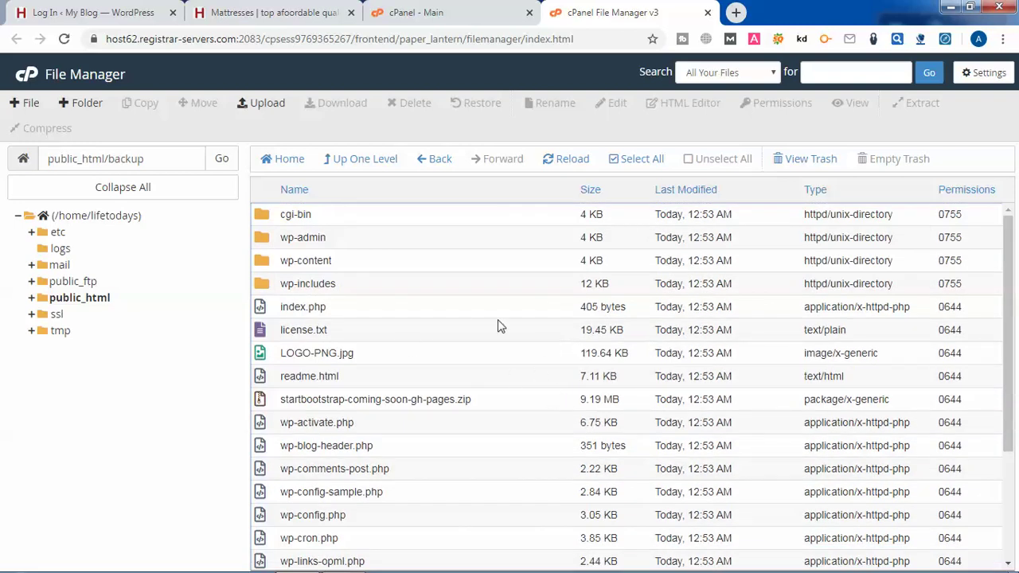
{"action": "left_click", "coordinate": [362, 163]}
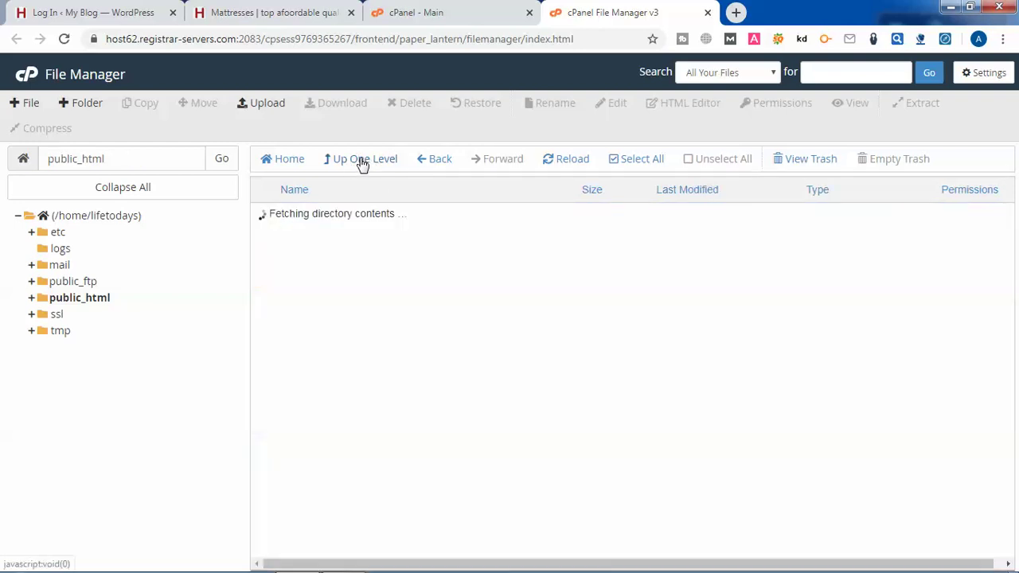
{"action": "scroll", "coordinate": [455, 404], "scroll_direction": "down", "scroll_amount": 1}
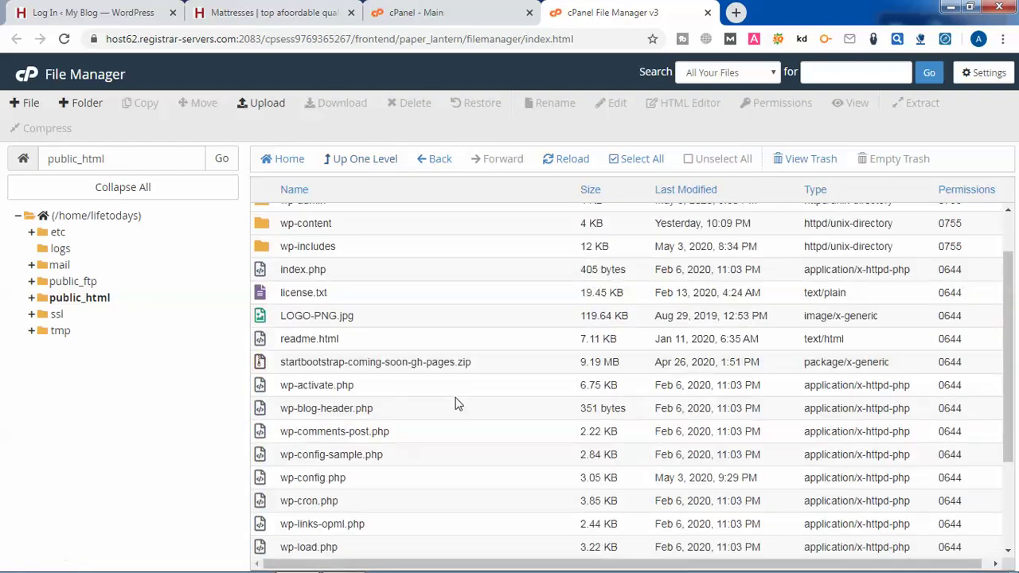
{"action": "scroll", "coordinate": [454, 403], "scroll_direction": "up", "scroll_amount": 1}
{"action": "left_click", "coordinate": [313, 241]}
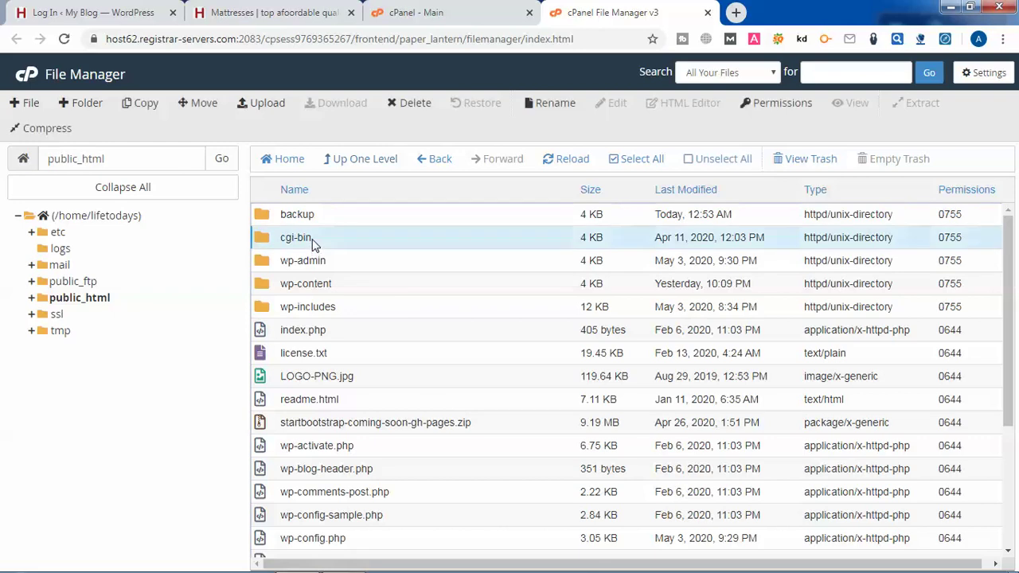
{"action": "left_click", "coordinate": [362, 424]}
{"action": "left_click", "coordinate": [348, 472]}
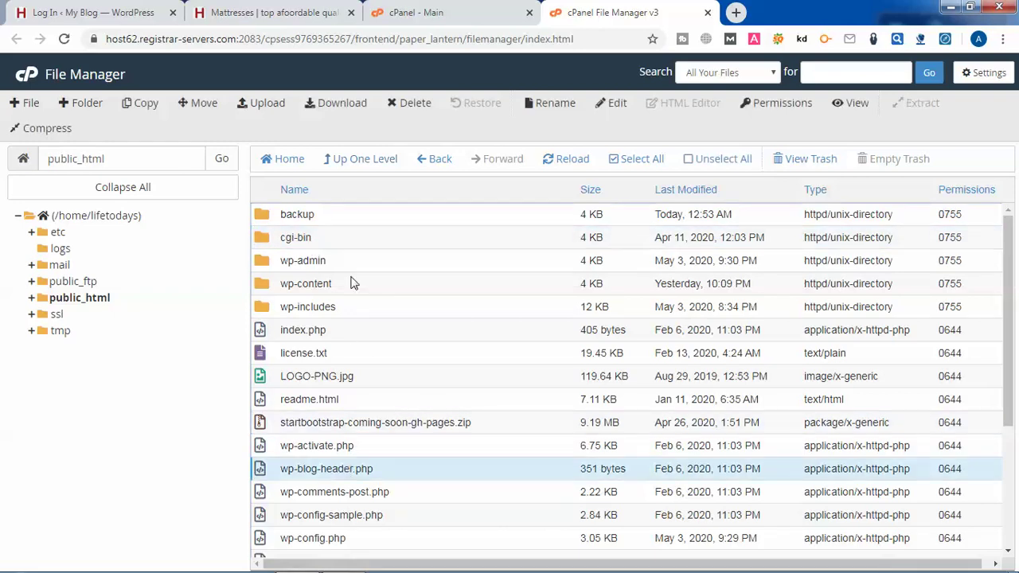
Compress the backup folder into the Zip archive /public_html/backup.zip and dismiss the compression results.
{"action": "left_click", "coordinate": [305, 218]}
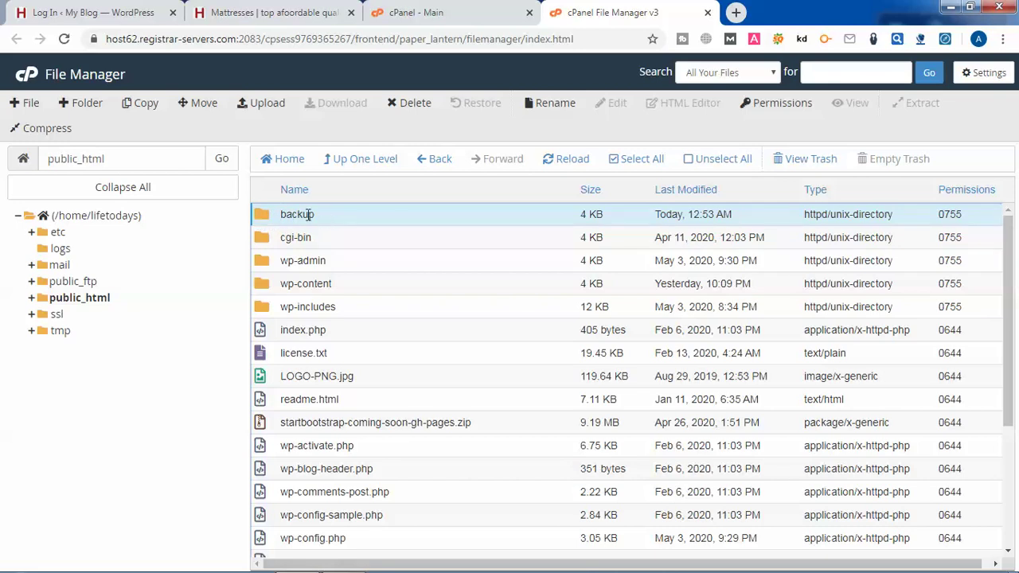
{"action": "right_click", "coordinate": [264, 220]}
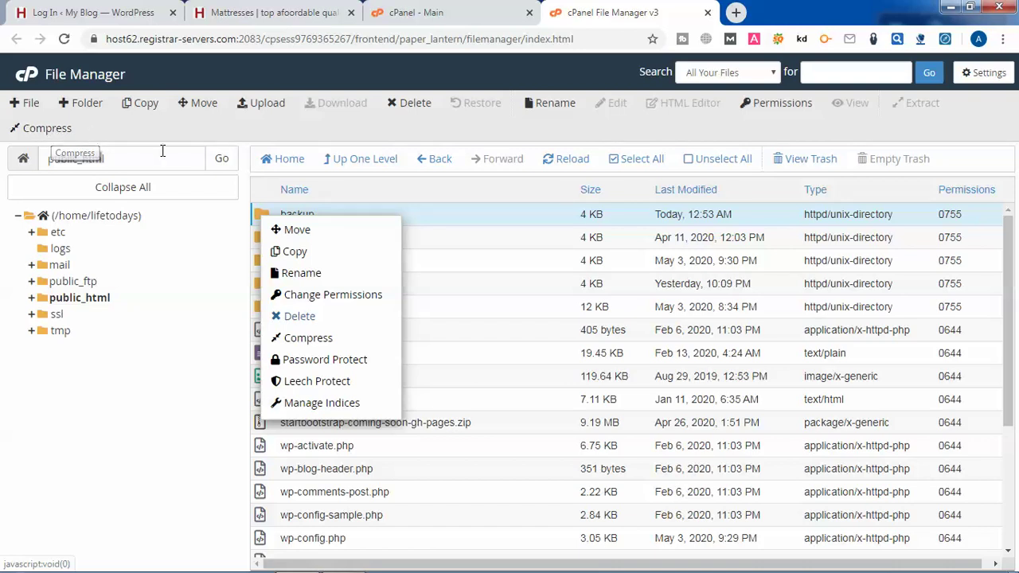
{"action": "left_click", "coordinate": [311, 339]}
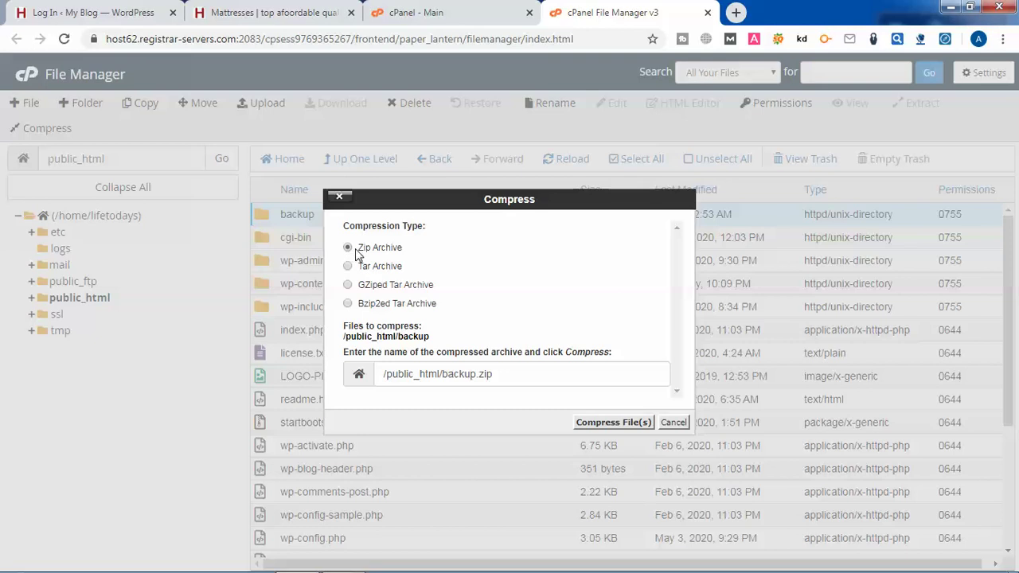
{"action": "left_click", "coordinate": [608, 423]}
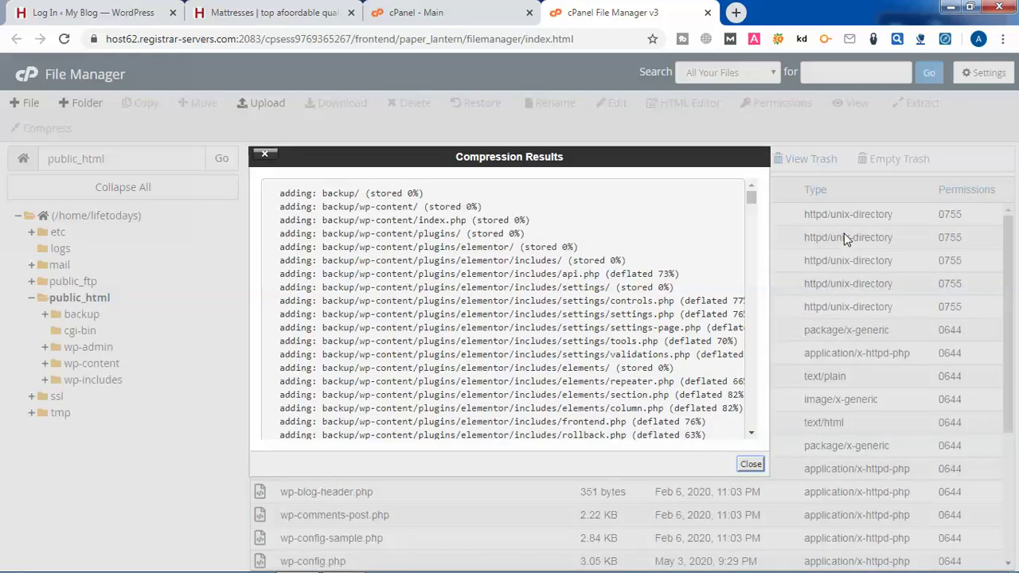
{"action": "scroll", "coordinate": [562, 266], "scroll_direction": "down", "scroll_amount": 10}
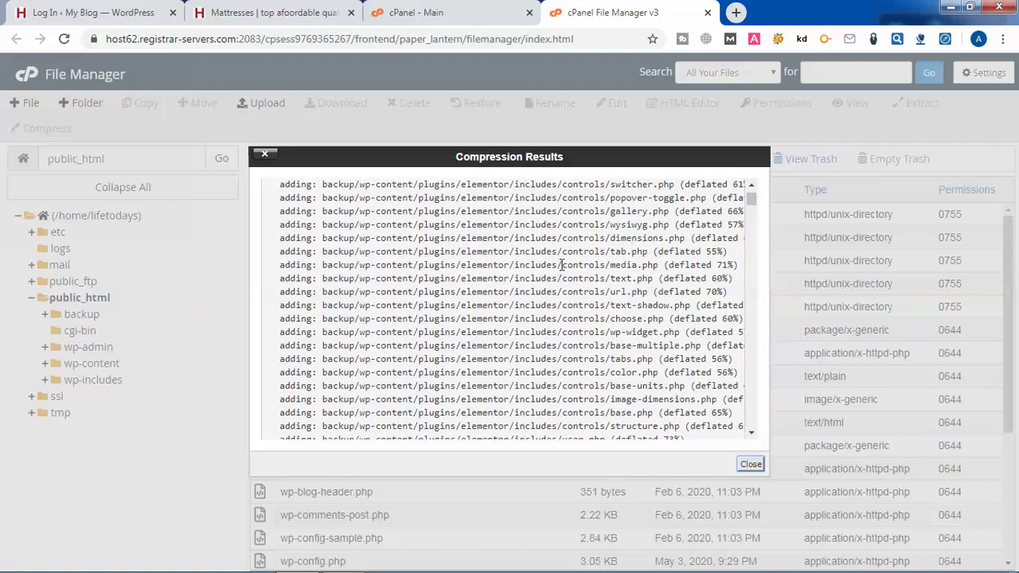
{"action": "scroll", "coordinate": [562, 266], "scroll_direction": "up", "scroll_amount": 10}
{"action": "left_click", "coordinate": [744, 465]}
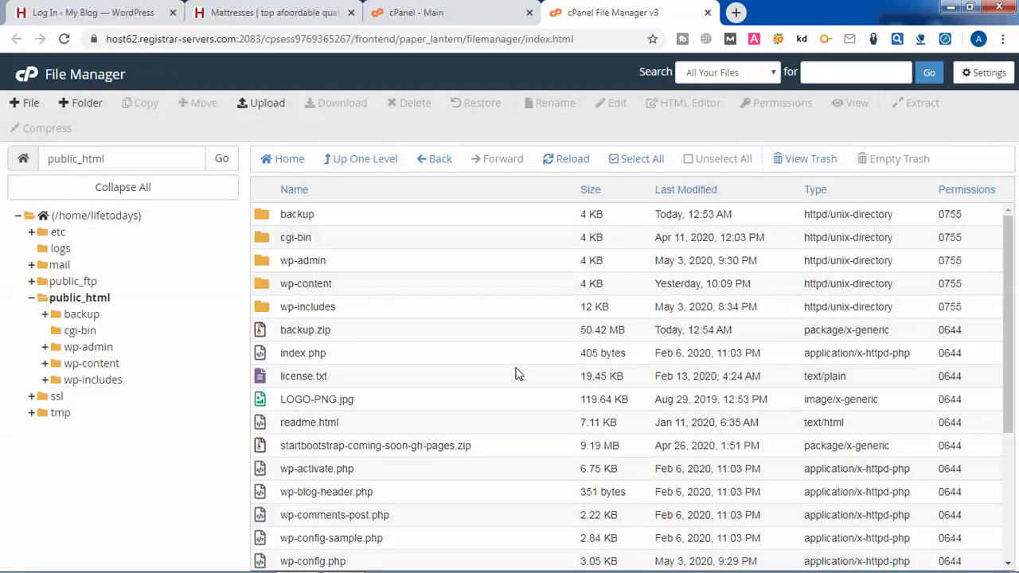
Download backup.zip from public_html to the computer.
{"action": "left_click", "coordinate": [296, 213]}
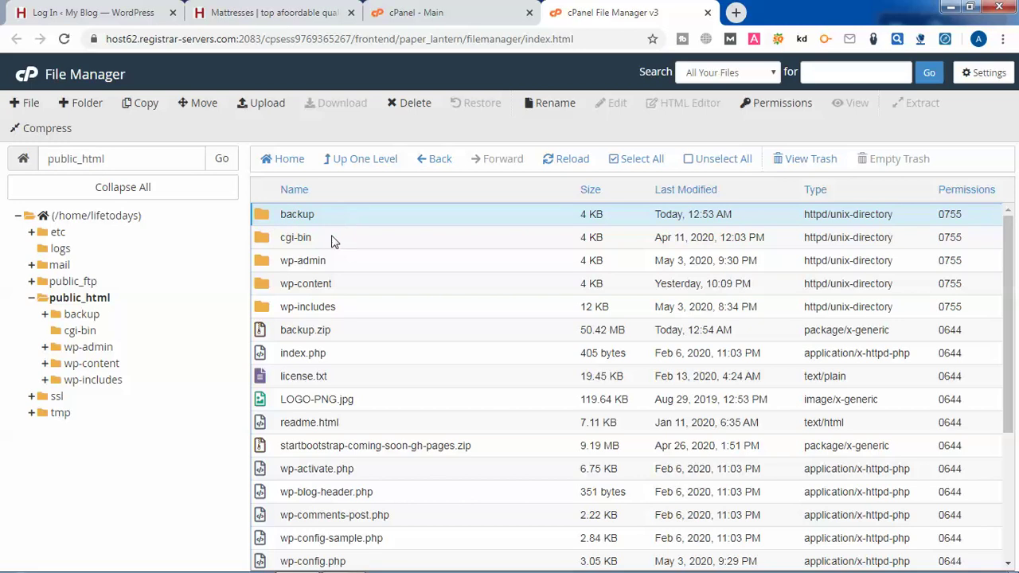
{"action": "left_click", "coordinate": [298, 333]}
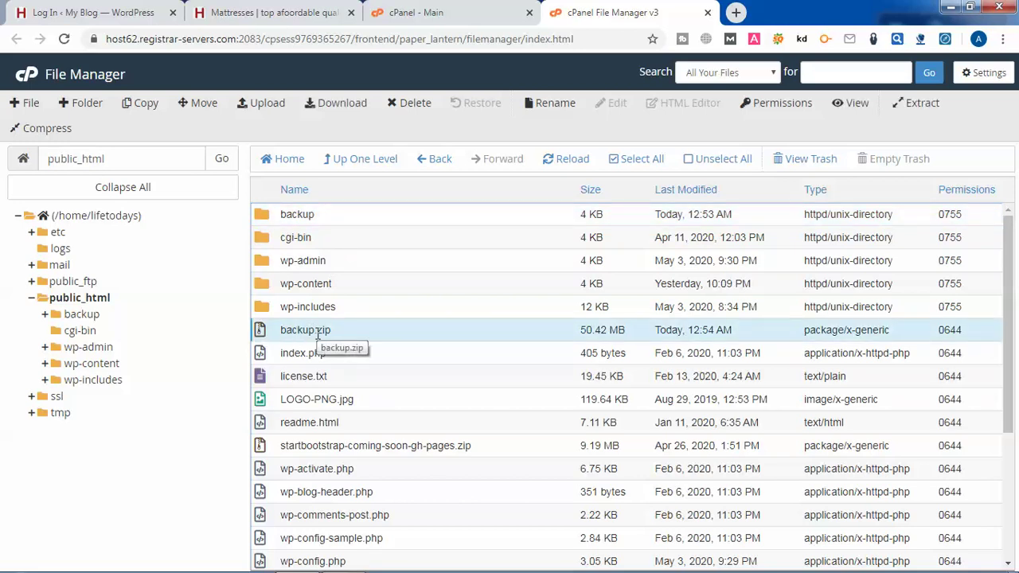
{"action": "left_click", "coordinate": [260, 333], "text": "ctrl"}
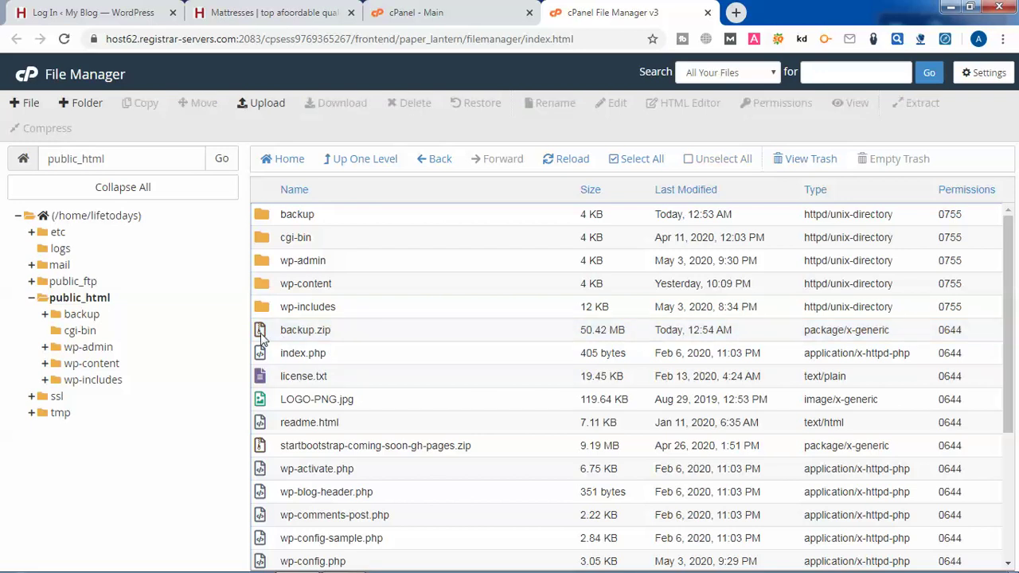
{"action": "left_click", "coordinate": [261, 333]}
{"action": "right_click", "coordinate": [266, 335]}
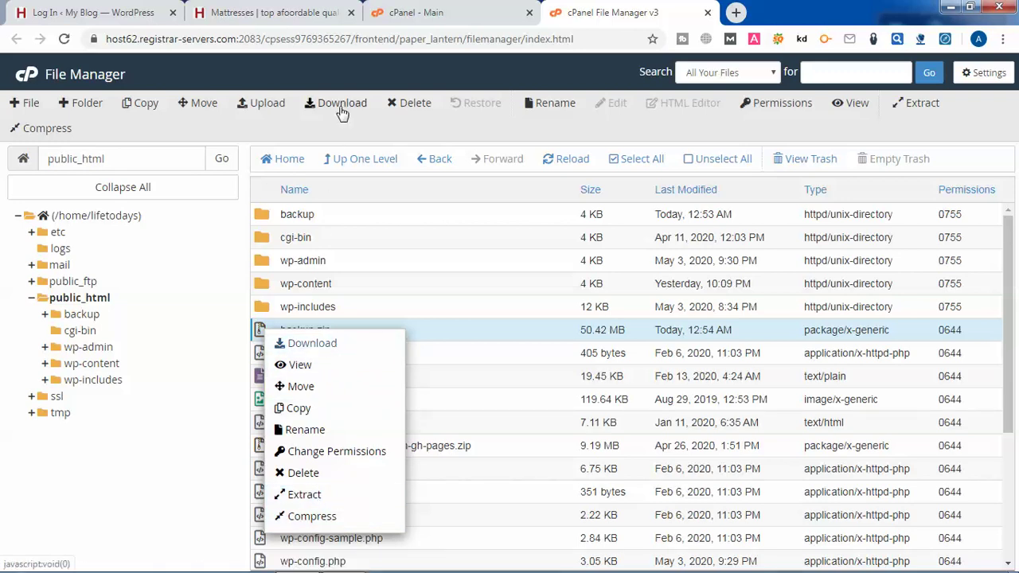
{"action": "left_click", "coordinate": [193, 485]}
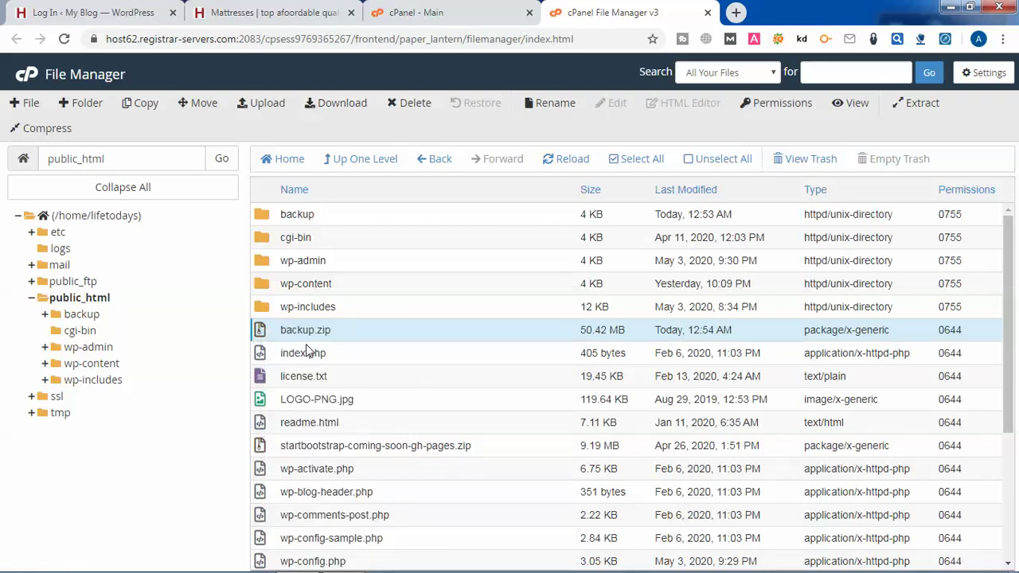
{"action": "left_click", "coordinate": [269, 338]}
{"action": "left_click", "coordinate": [269, 338]}
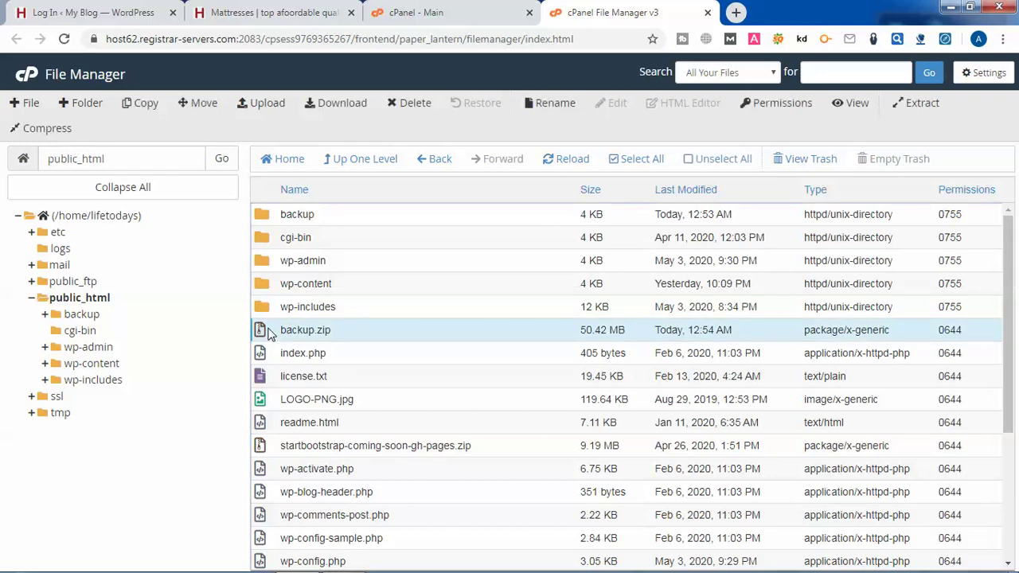
{"action": "left_click", "coordinate": [334, 110]}
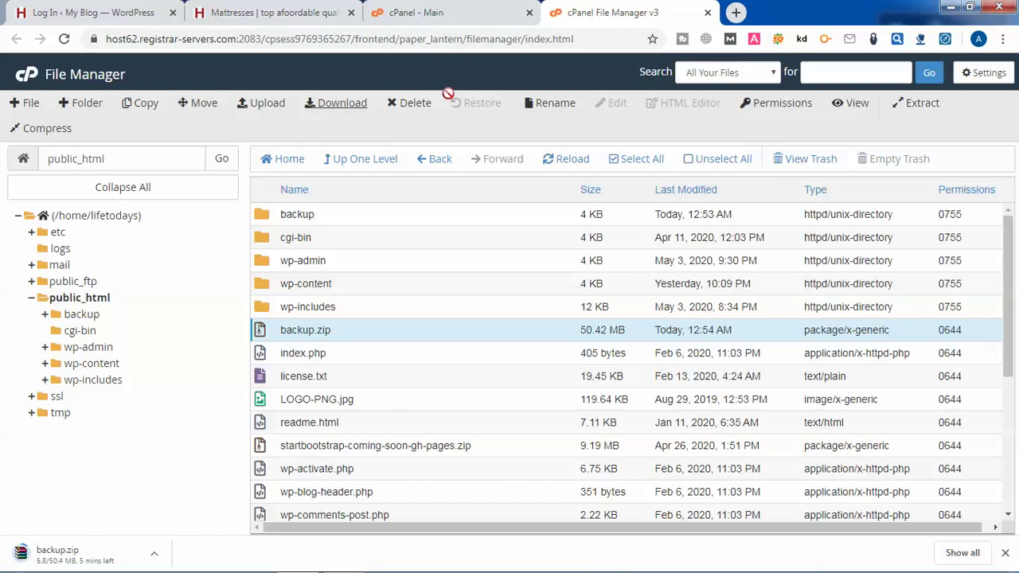
Return to the cPanel main page and launch phpMyAdmin from the database tools.
{"action": "left_click", "coordinate": [416, 13]}
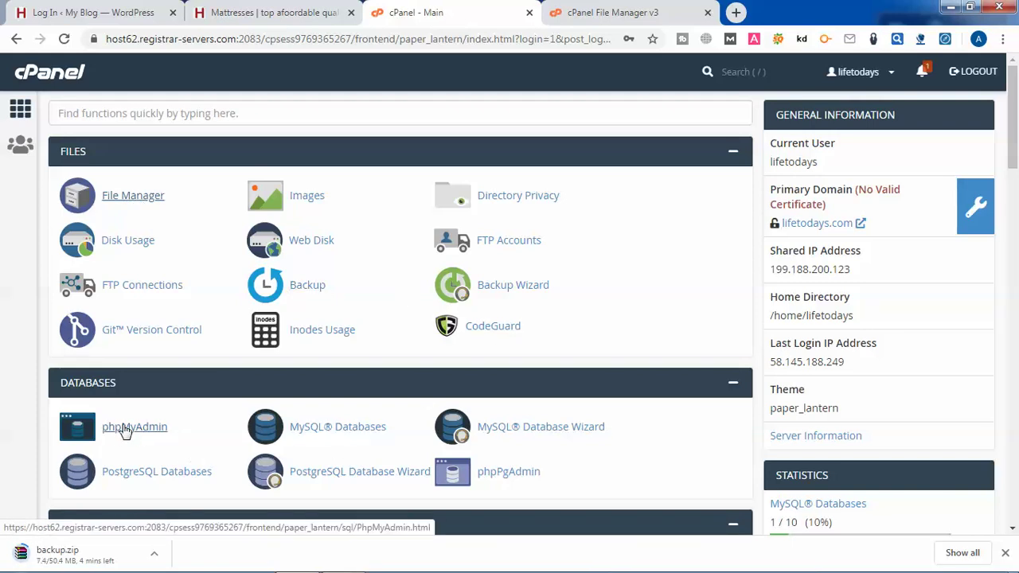
{"action": "scroll", "coordinate": [136, 430], "scroll_direction": "down", "scroll_amount": 2}
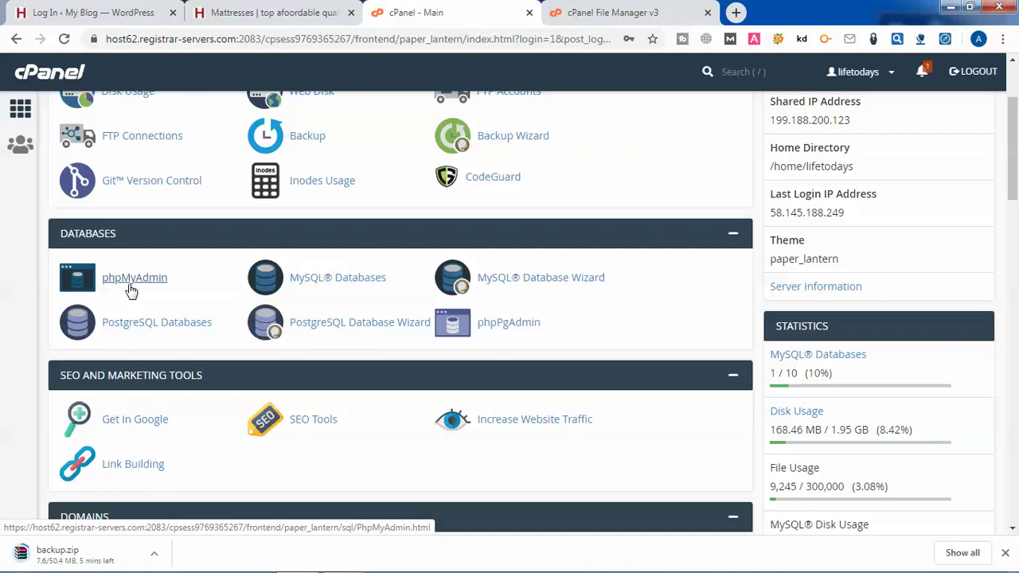
{"action": "left_click", "coordinate": [139, 286]}
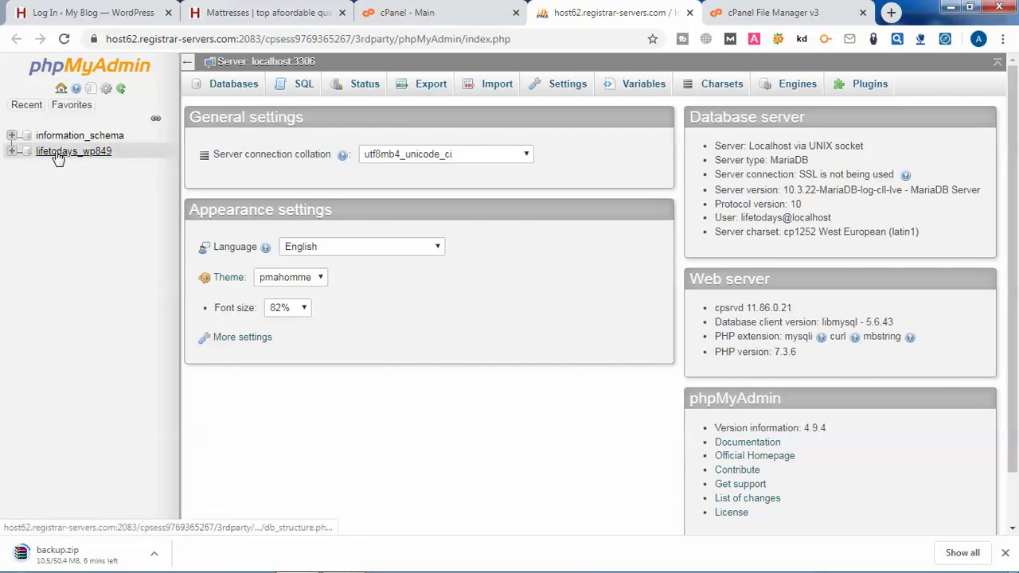
Open the lifetodays_wp849 database and look through its list of wpsn_ tables.
{"action": "left_click", "coordinate": [58, 155]}
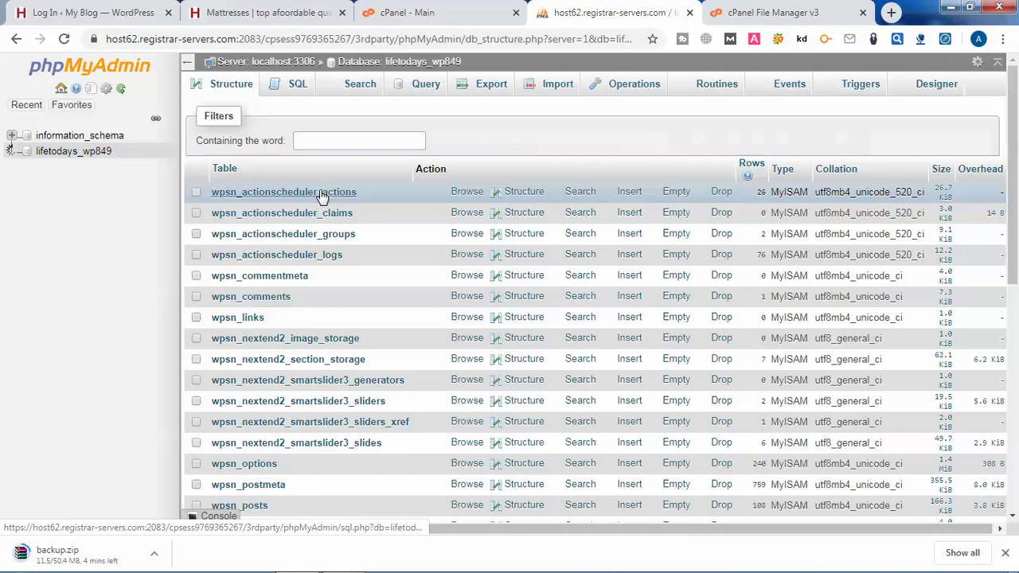
{"action": "scroll", "coordinate": [551, 302], "scroll_direction": "down", "scroll_amount": 3}
{"action": "scroll", "coordinate": [551, 302], "scroll_direction": "up", "scroll_amount": 3}
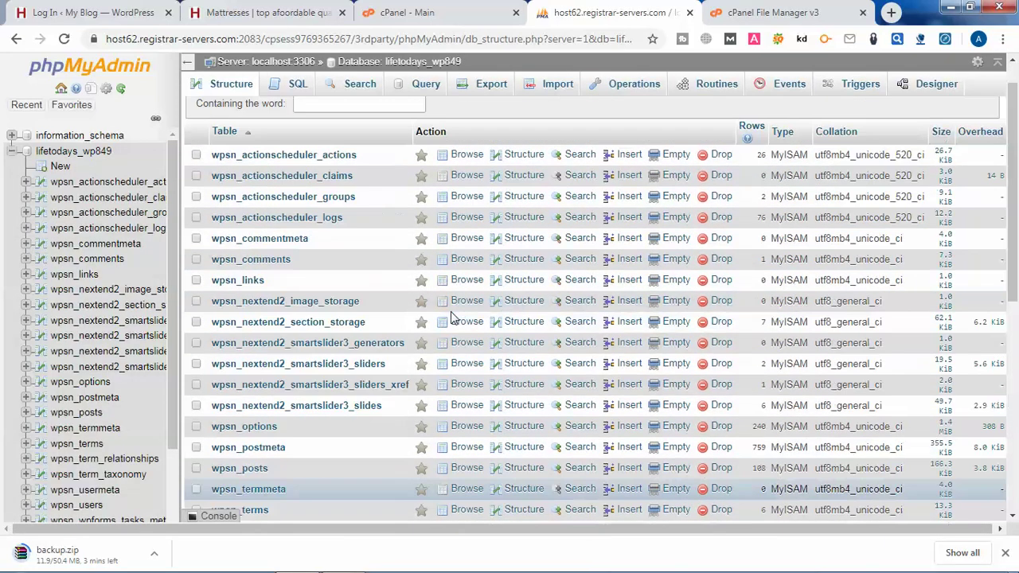
{"action": "scroll", "coordinate": [124, 366], "scroll_direction": "down", "scroll_amount": 5}
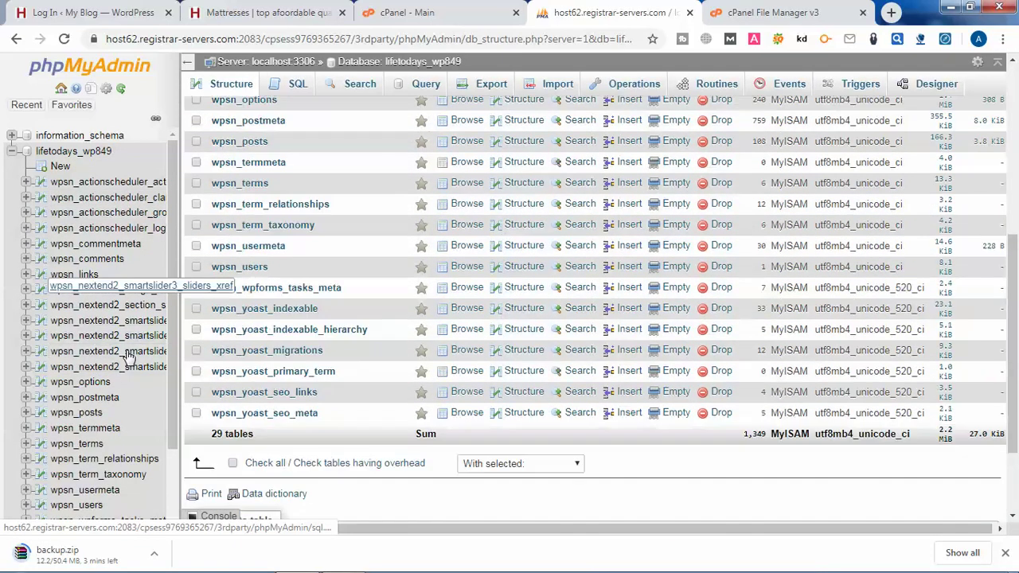
Bring up the export options for the entire lifetodays_wp849 database.
{"action": "scroll", "coordinate": [119, 354], "scroll_direction": "up", "scroll_amount": 5}
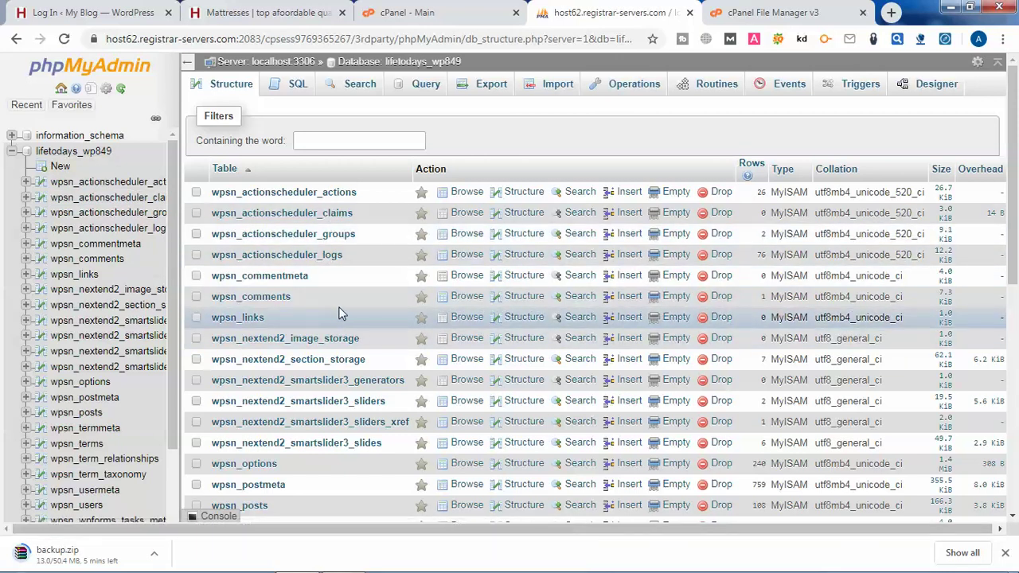
{"action": "left_click", "coordinate": [487, 93]}
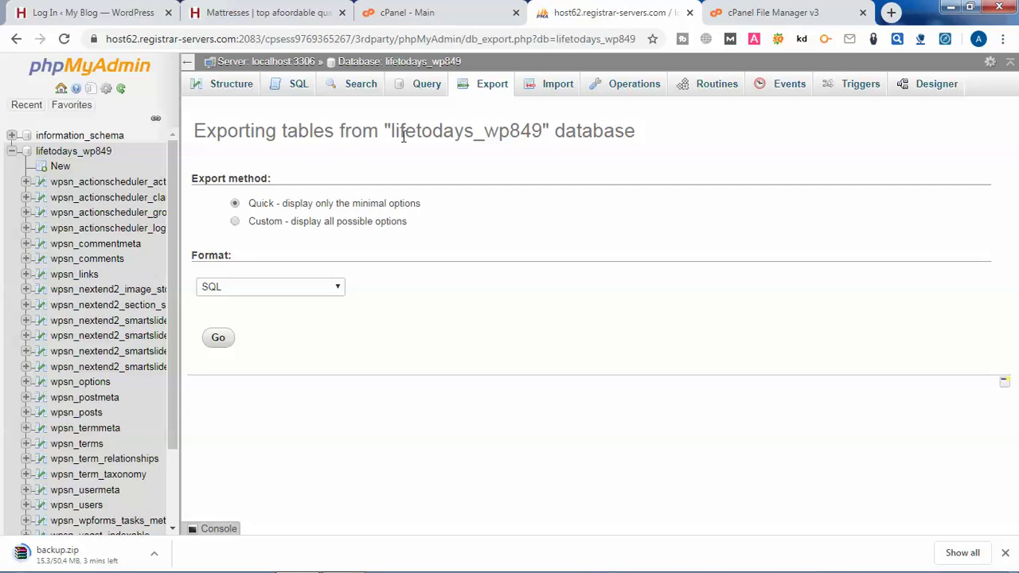
{"action": "left_click_drag", "start_coordinate": [384, 131], "coordinate": [546, 130]}
{"action": "left_click", "coordinate": [538, 157]}
Export the database in SQL format using the Quick method, and open the downloaded lifetodays_wp849.sql file.
{"action": "left_click", "coordinate": [296, 289]}
{"action": "left_click", "coordinate": [295, 289]}
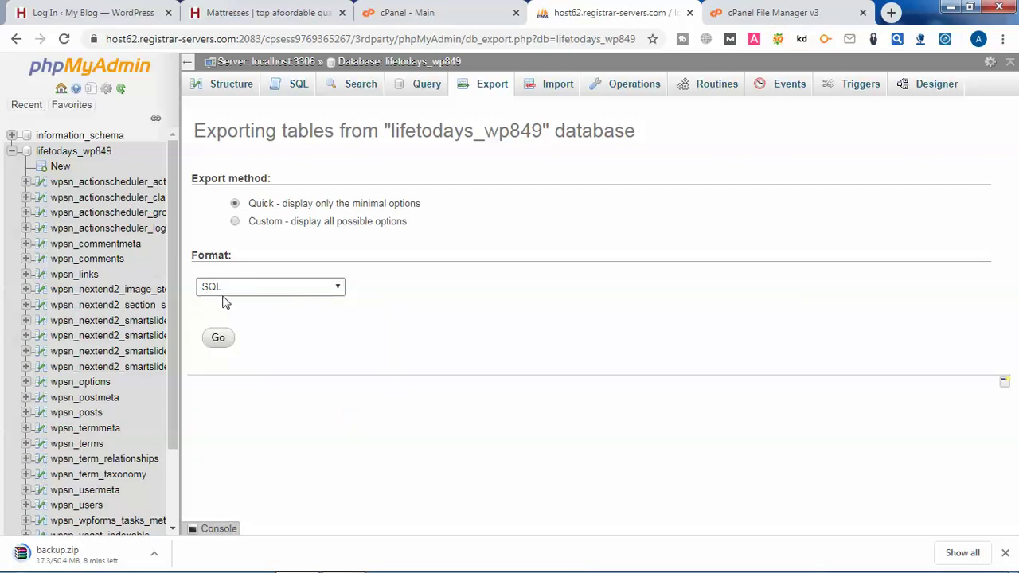
{"action": "left_click", "coordinate": [270, 288]}
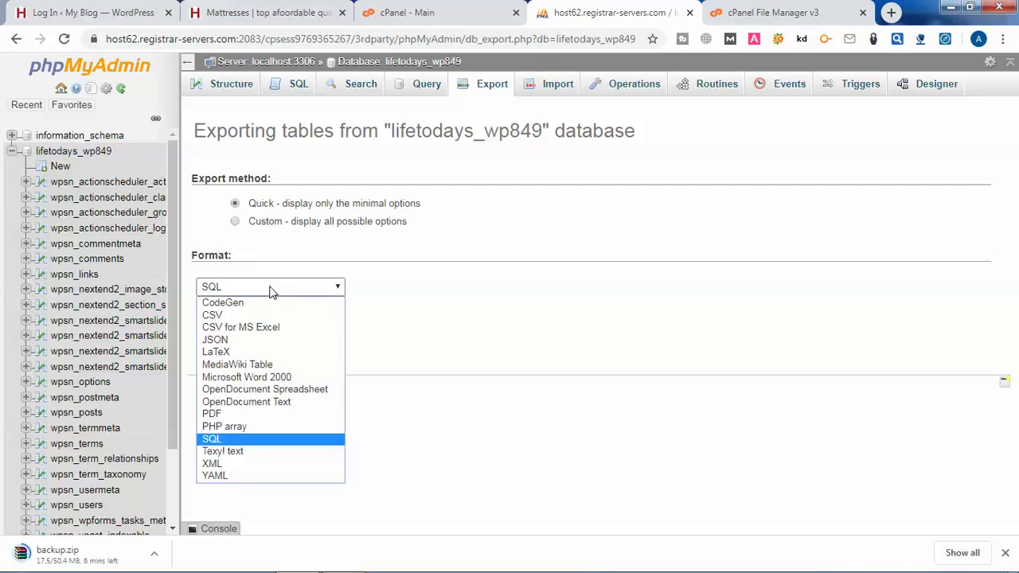
{"action": "left_click", "coordinate": [285, 439]}
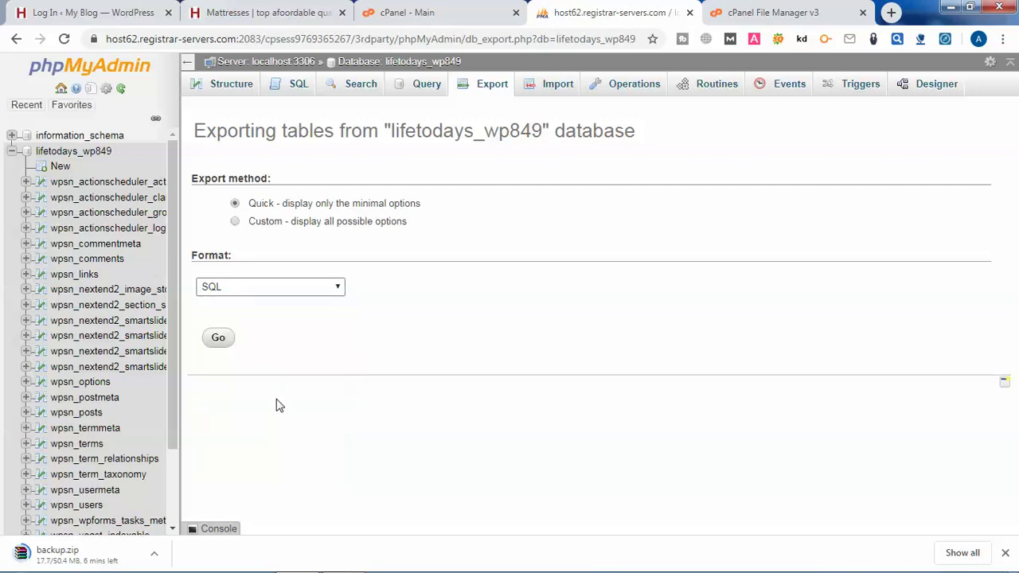
{"action": "left_click", "coordinate": [218, 339]}
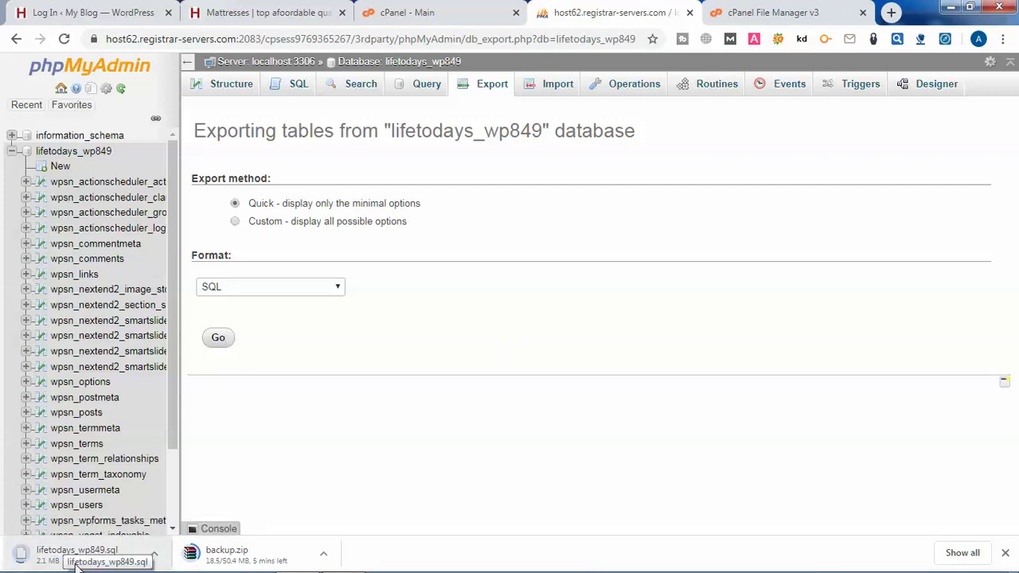
{"action": "left_click", "coordinate": [53, 556]}
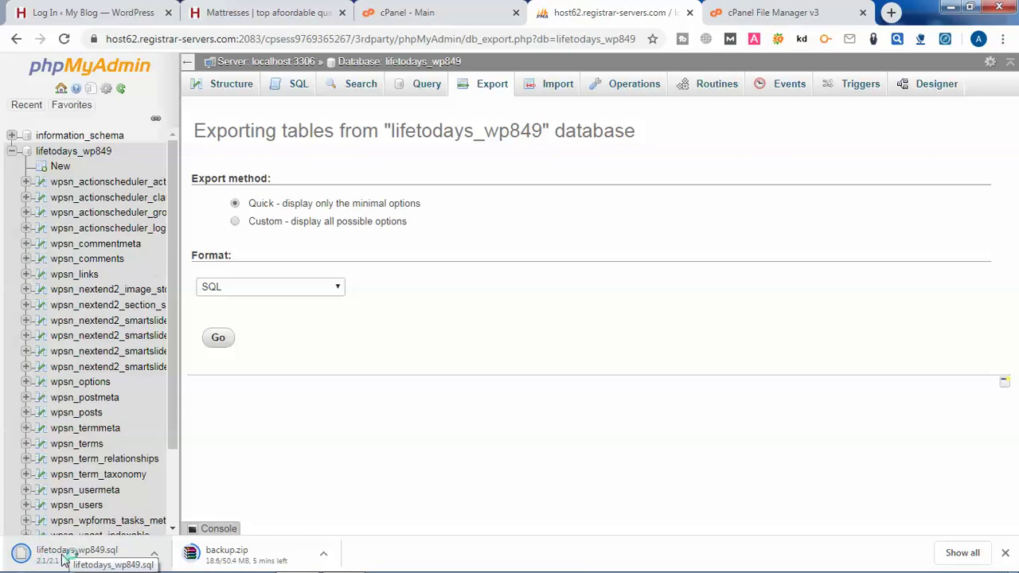